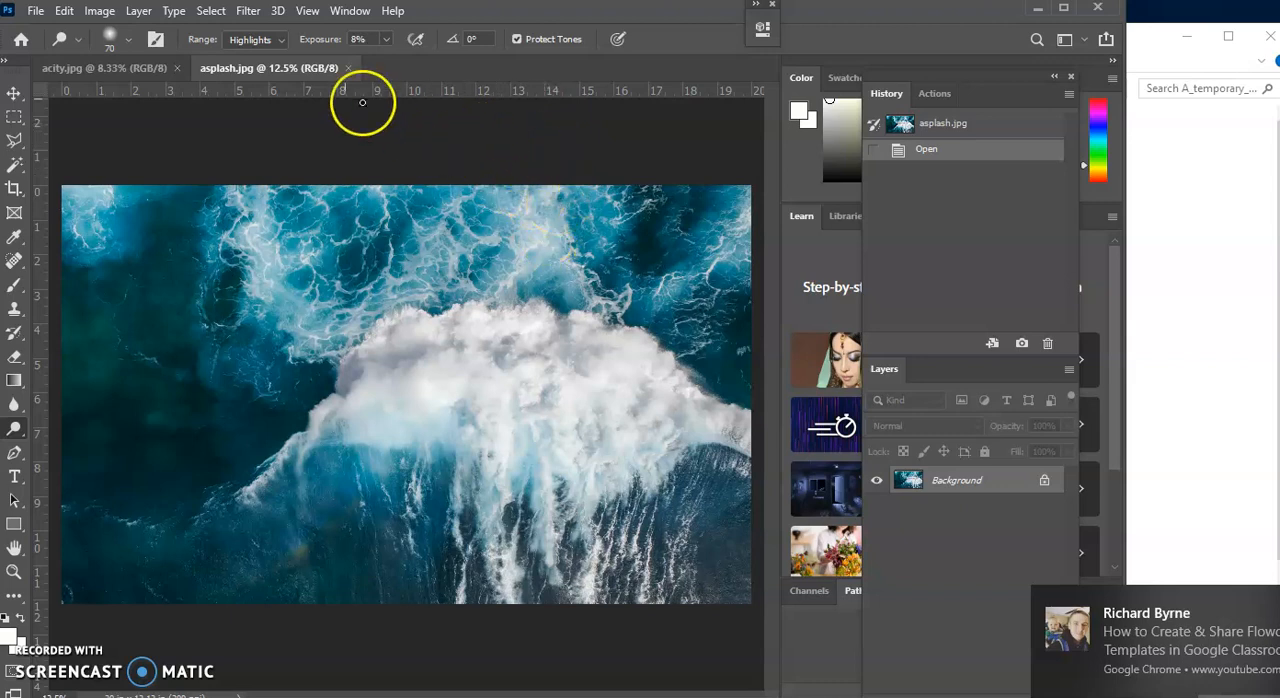
Check the asplash.jpg image size in inches along with its resolution in the Image Size dialog
left_click(100, 12)
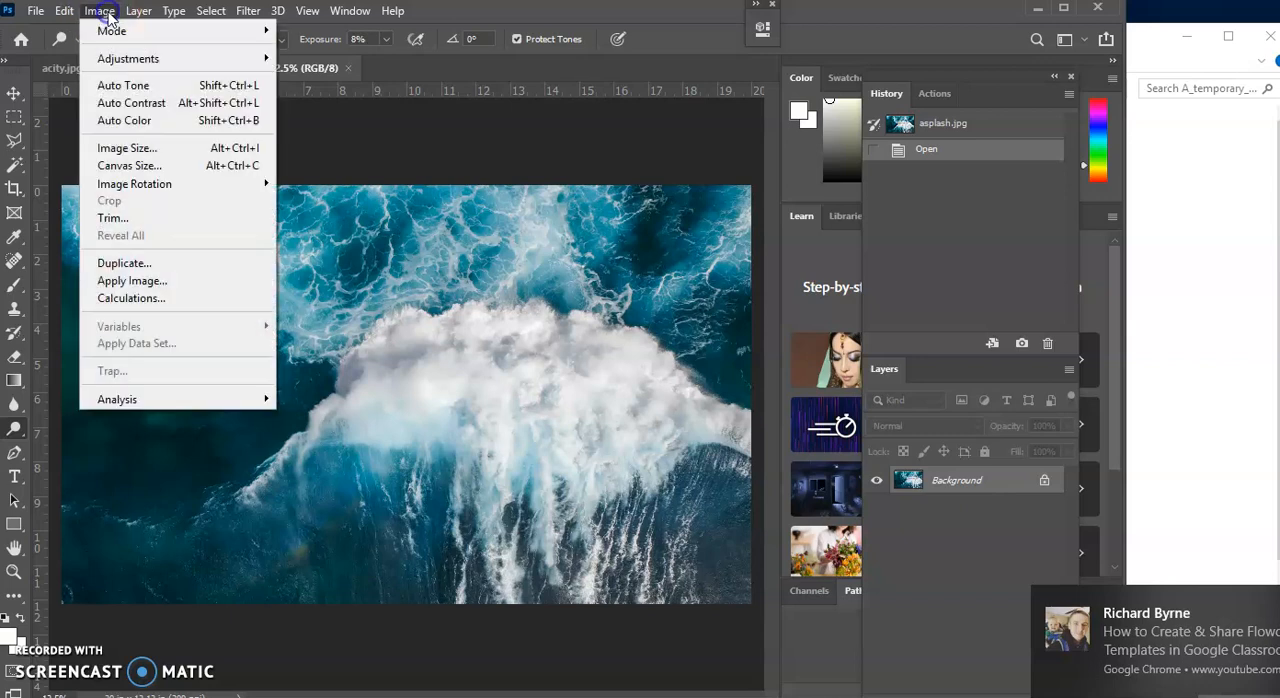
left_click(100, 150)
left_click_drag(771, 263, 719, 263)
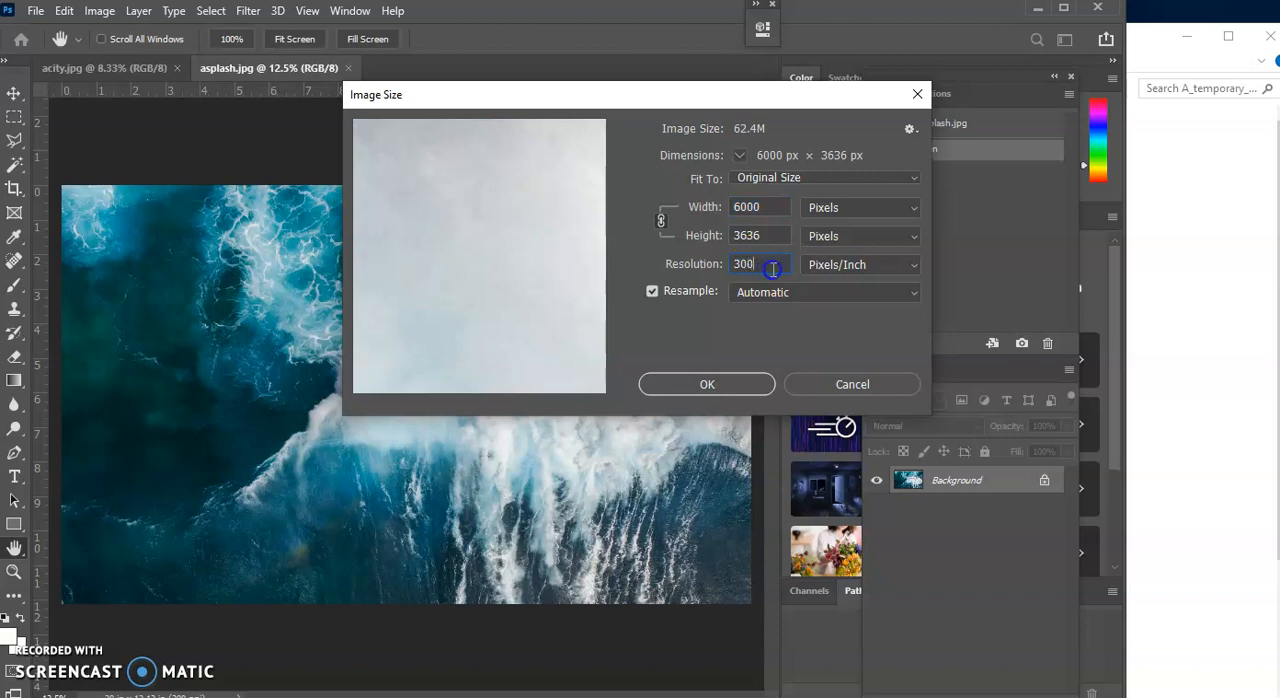
left_click(812, 236)
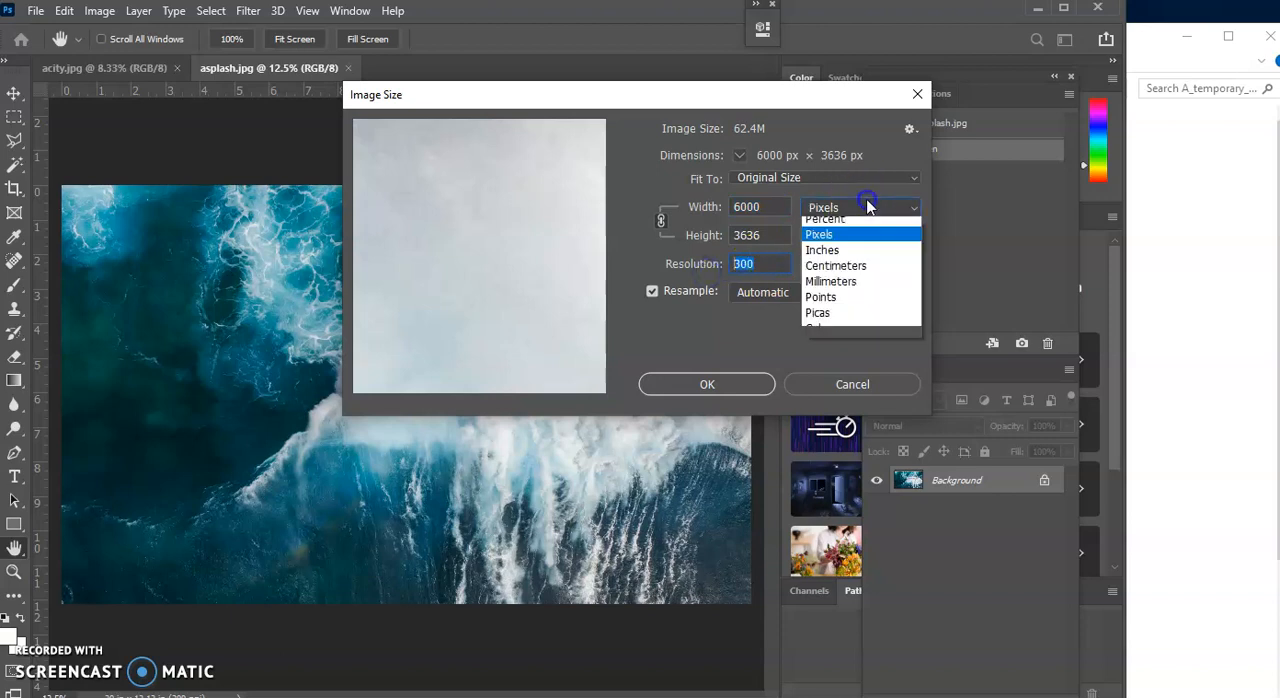
left_click(845, 253)
left_click(788, 210)
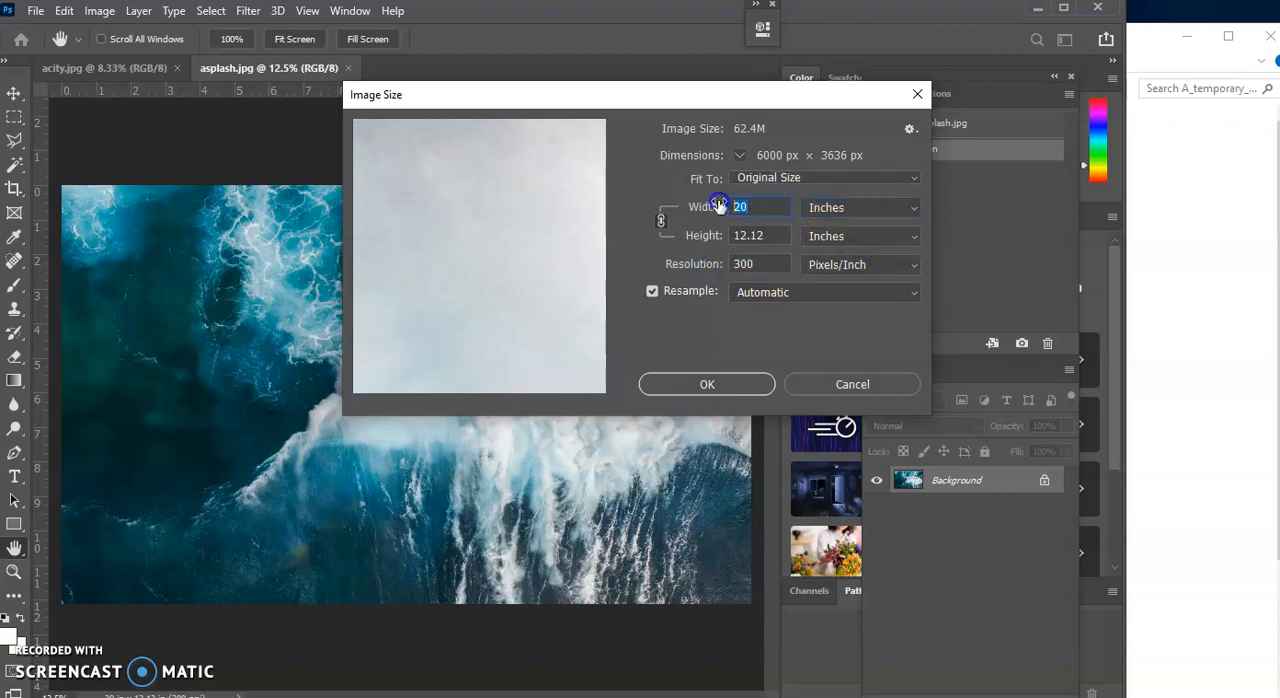
left_click(752, 386)
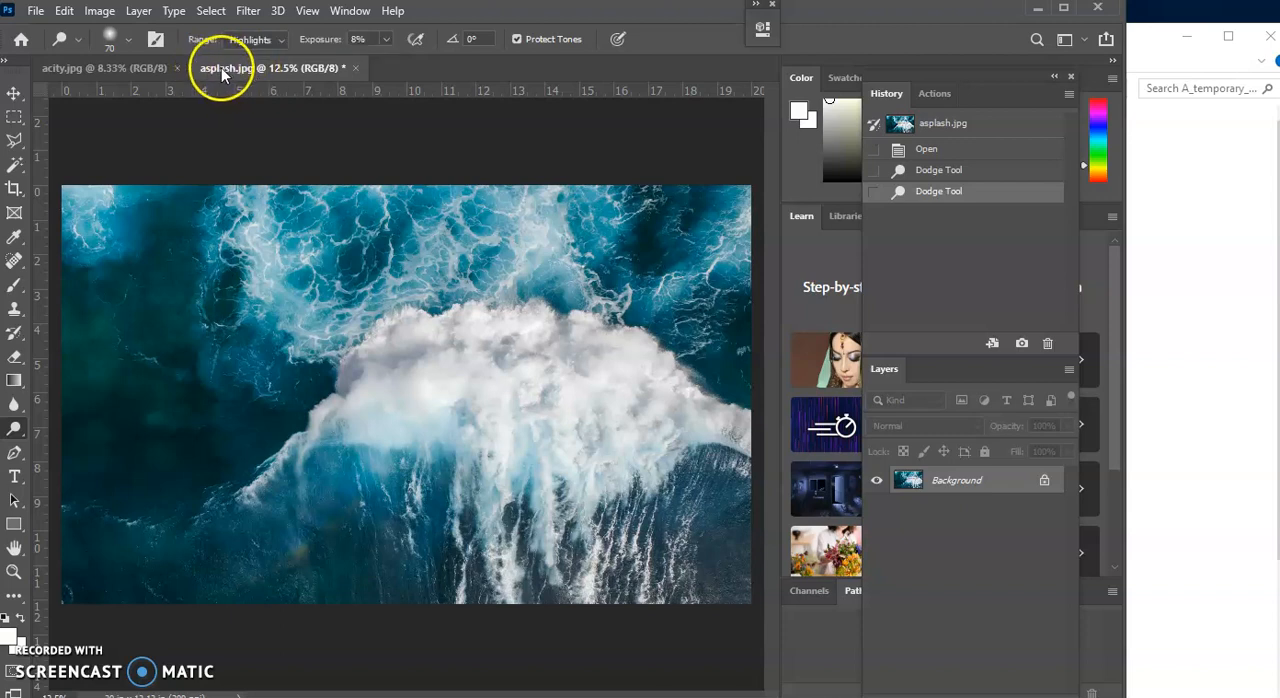
Undock asplash.jpg and acity.jpg into floating windows and arrange them side by side
left_click_drag(223, 69, 520, 182)
left_click(97, 72)
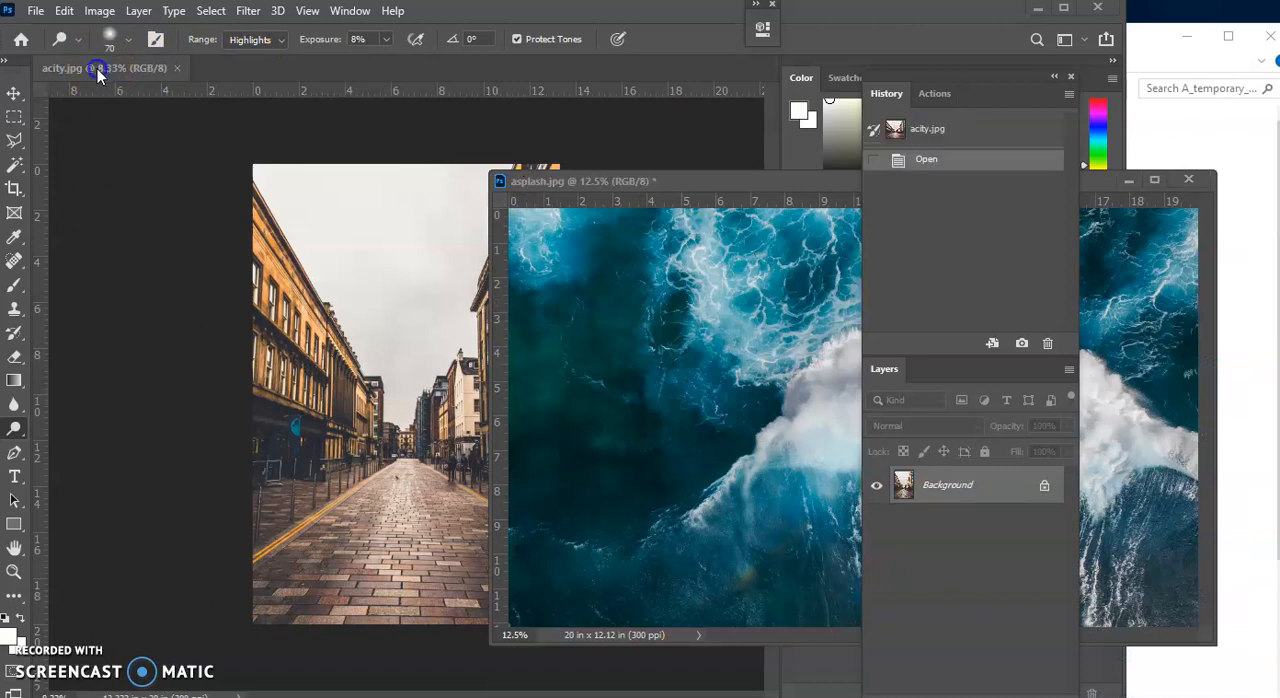
left_click(60, 78)
left_click_drag(60, 70, 89, 193)
left_click_drag(207, 192, 195, 105)
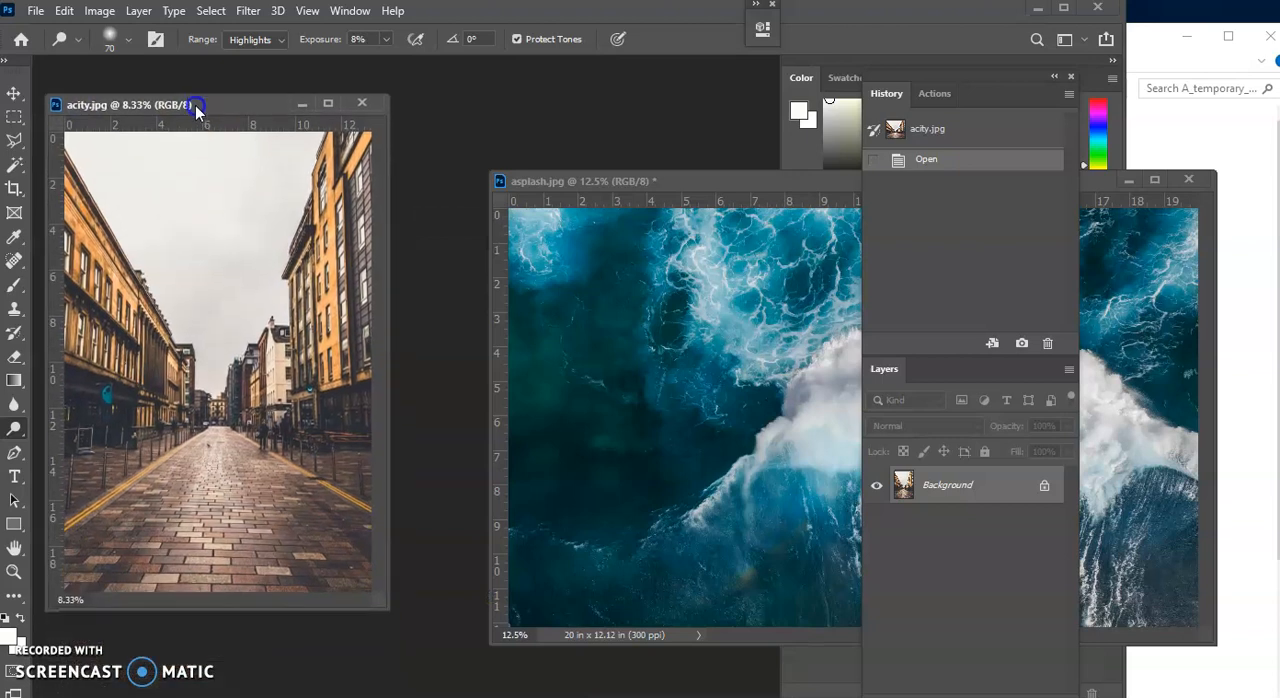
left_click_drag(622, 183, 535, 114)
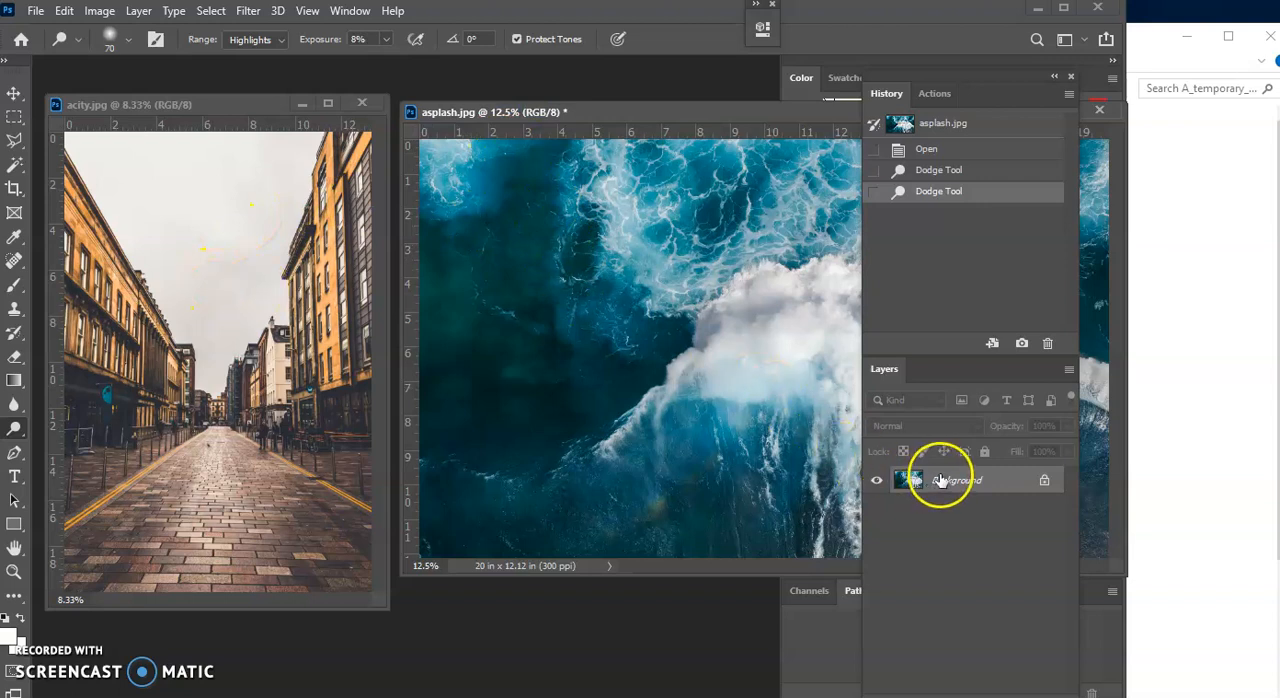
Copy the ocean image layer from asplash.jpg into acity.jpg, then close asplash.jpg and centre the acity.jpg window
left_click_drag(940, 480, 187, 221)
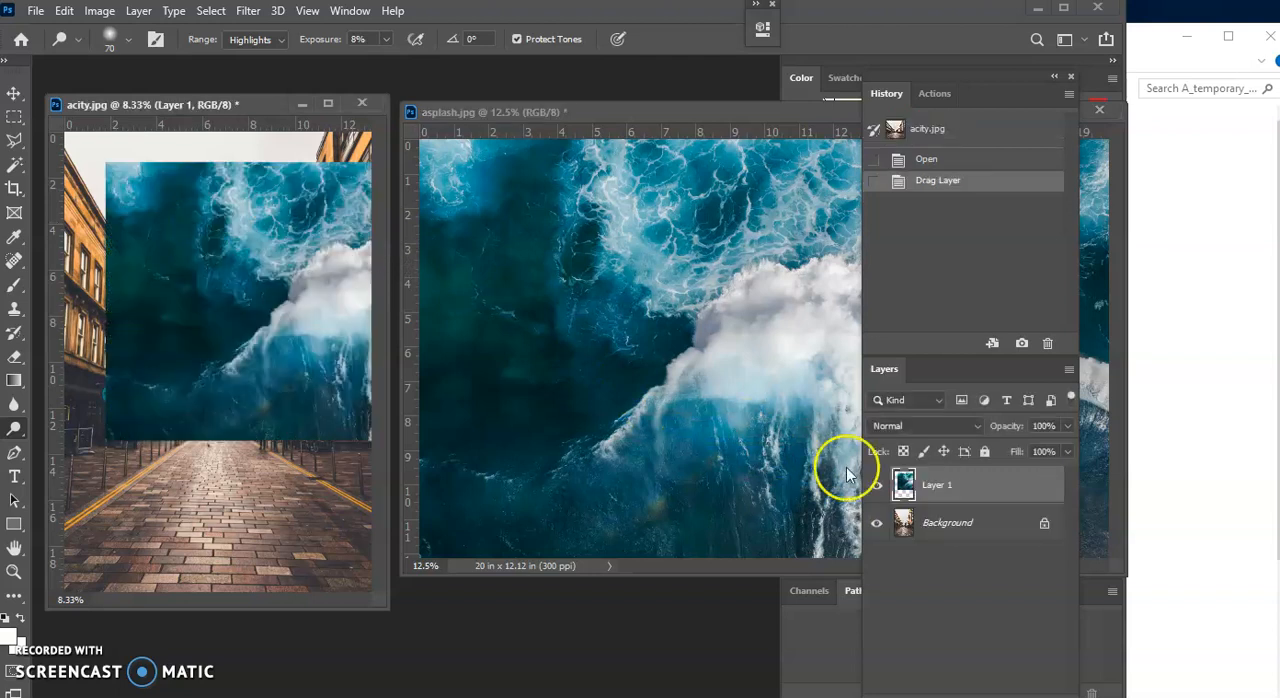
left_click_drag(797, 112, 566, 117)
left_click_drag(754, 118, 647, 118)
left_click(764, 118)
left_click(562, 281)
left_click_drag(250, 115, 570, 130)
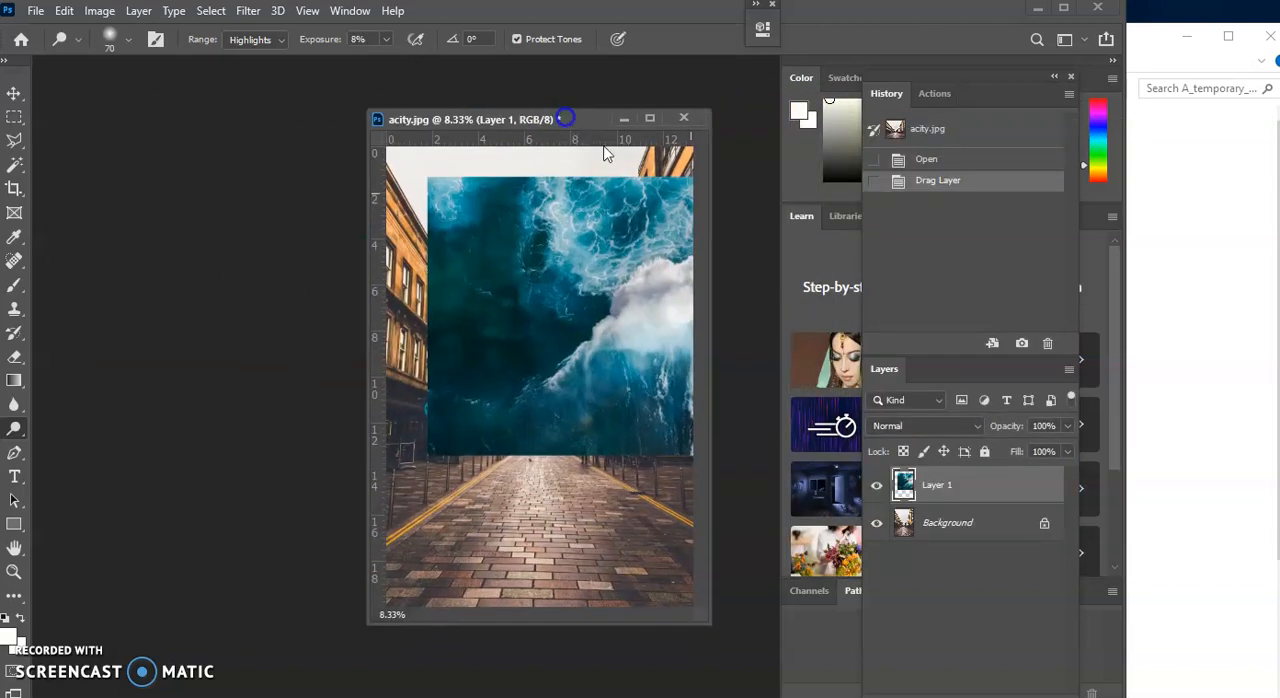
Toggle Layer 1's visibility to compare the street photo with and without the ocean image
left_click(876, 485)
left_click(876, 485)
left_click(876, 485)
left_click(876, 485)
left_click(876, 485)
Widen the acity.jpg window and move the ocean layer up so it fills the upper part of the street photo
left_click_drag(370, 622, 114, 628)
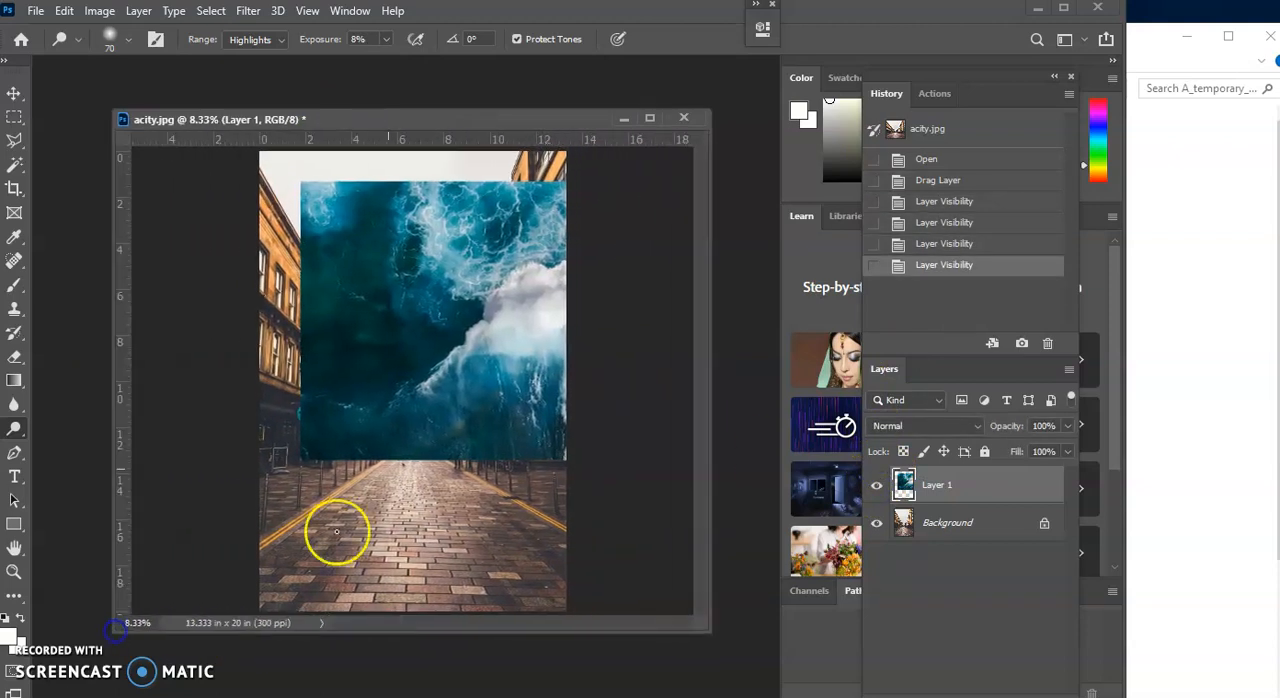
left_click(13, 95)
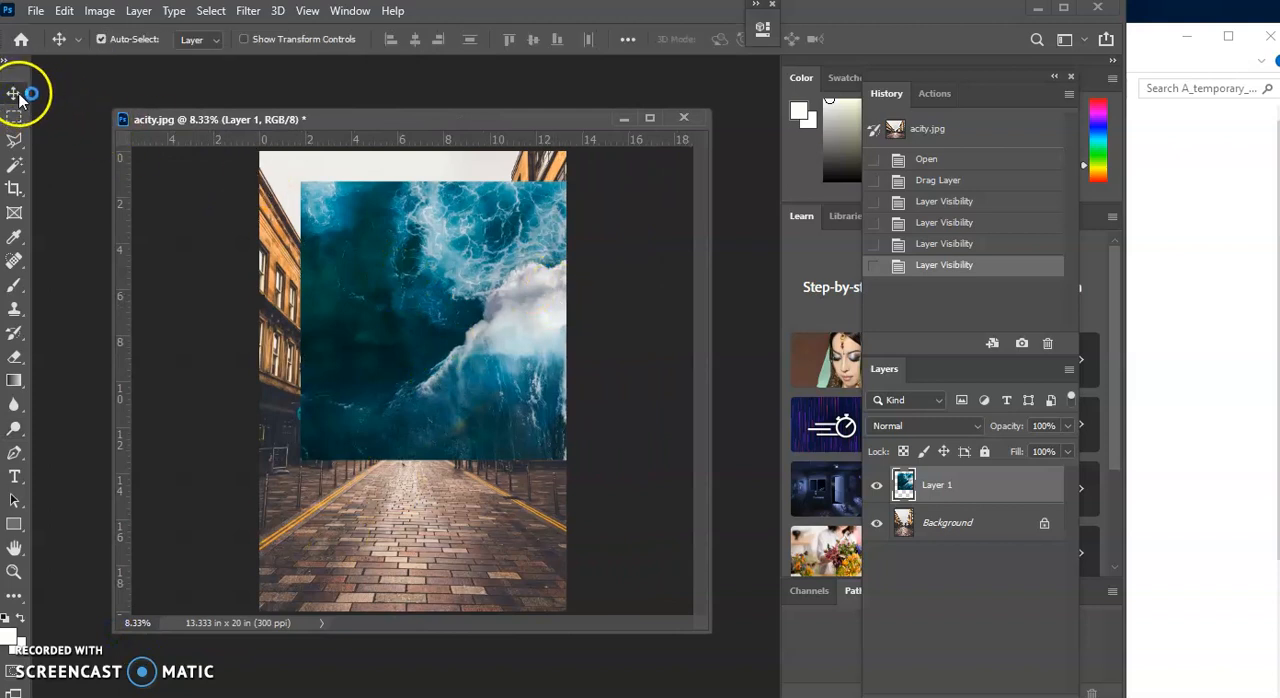
right_click(19, 98)
left_click(114, 96)
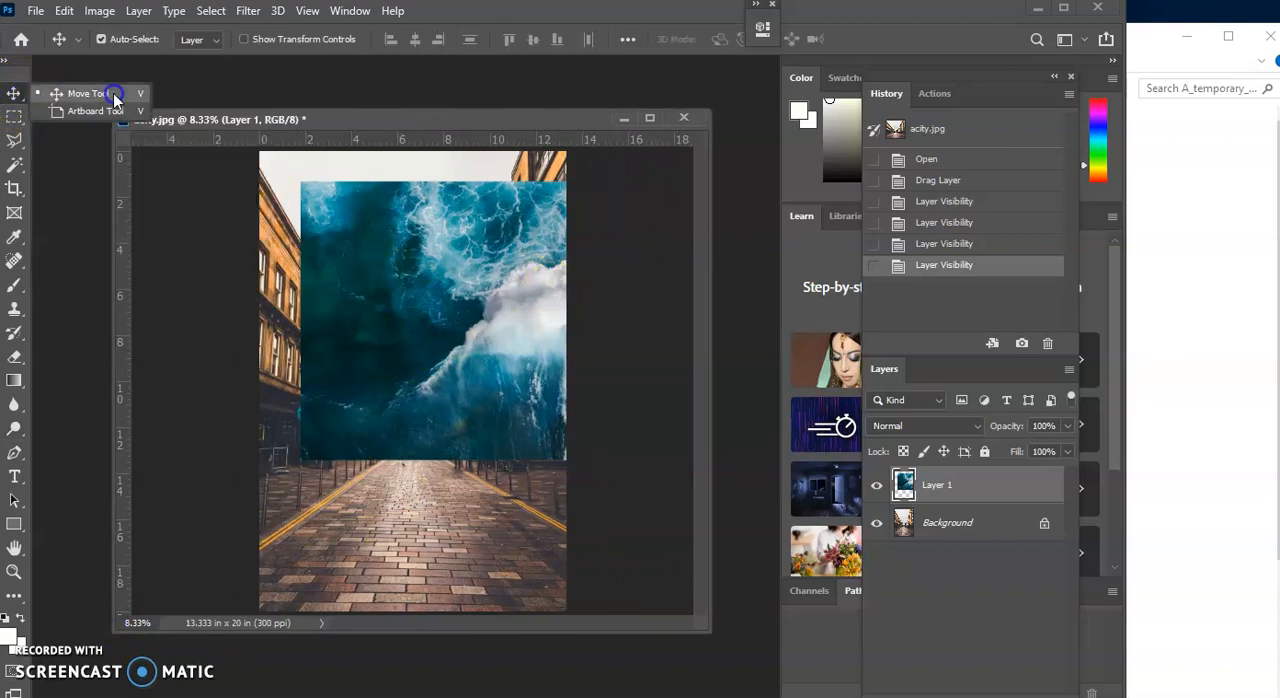
left_click_drag(486, 289, 388, 256)
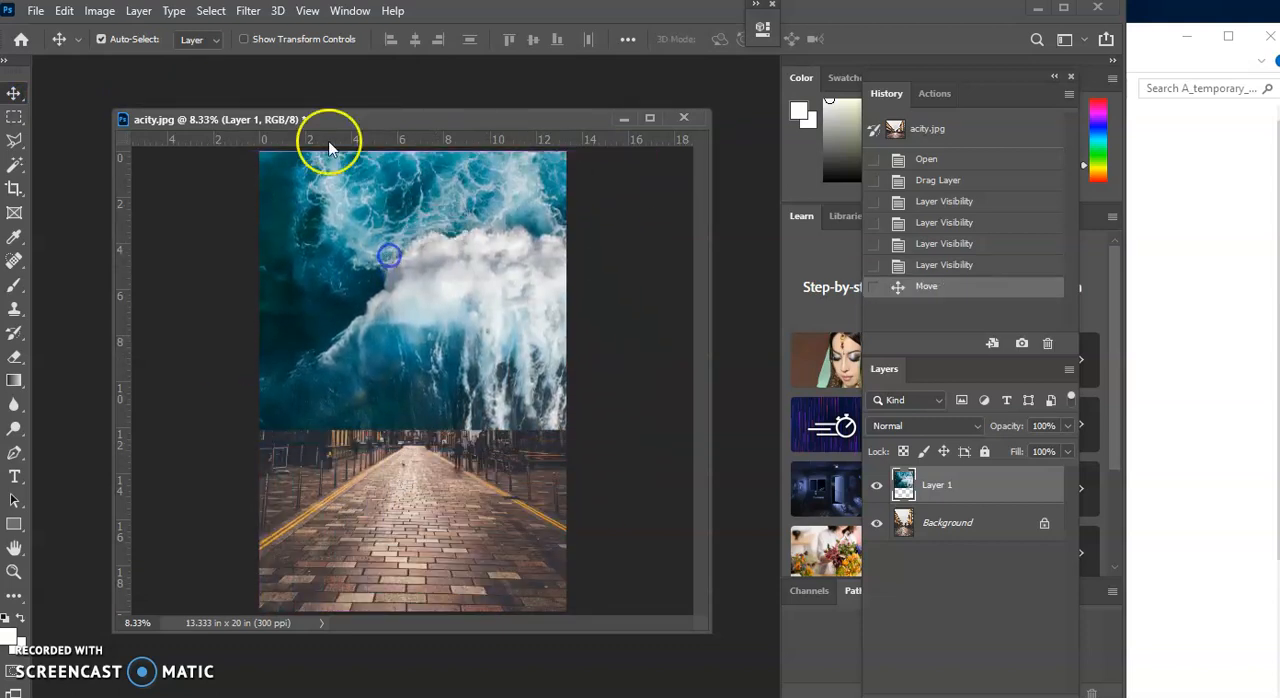
Scale the ocean layer proportionally to about 165% with Free Transform and position it to cover the whole canvas
left_click(64, 11)
mouse_move(168, 410)
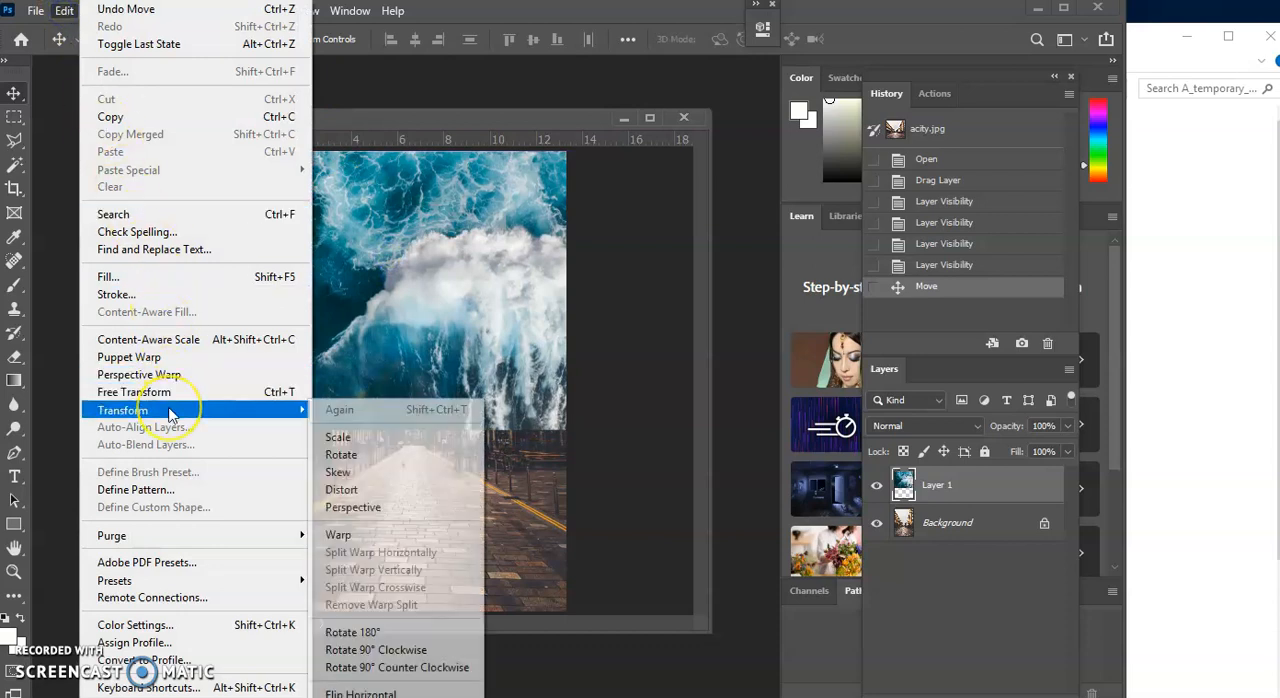
left_click(299, 401)
left_click_drag(656, 430, 958, 614)
left_click_drag(573, 480, 142, 460)
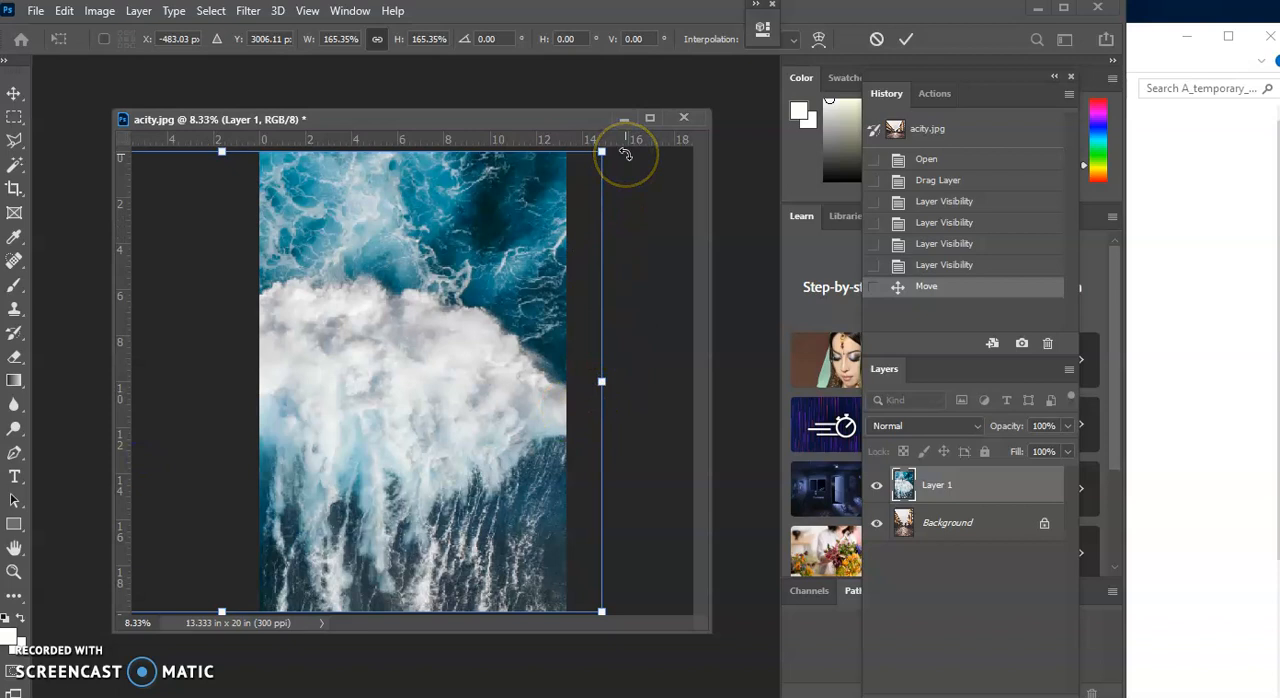
key("Return")
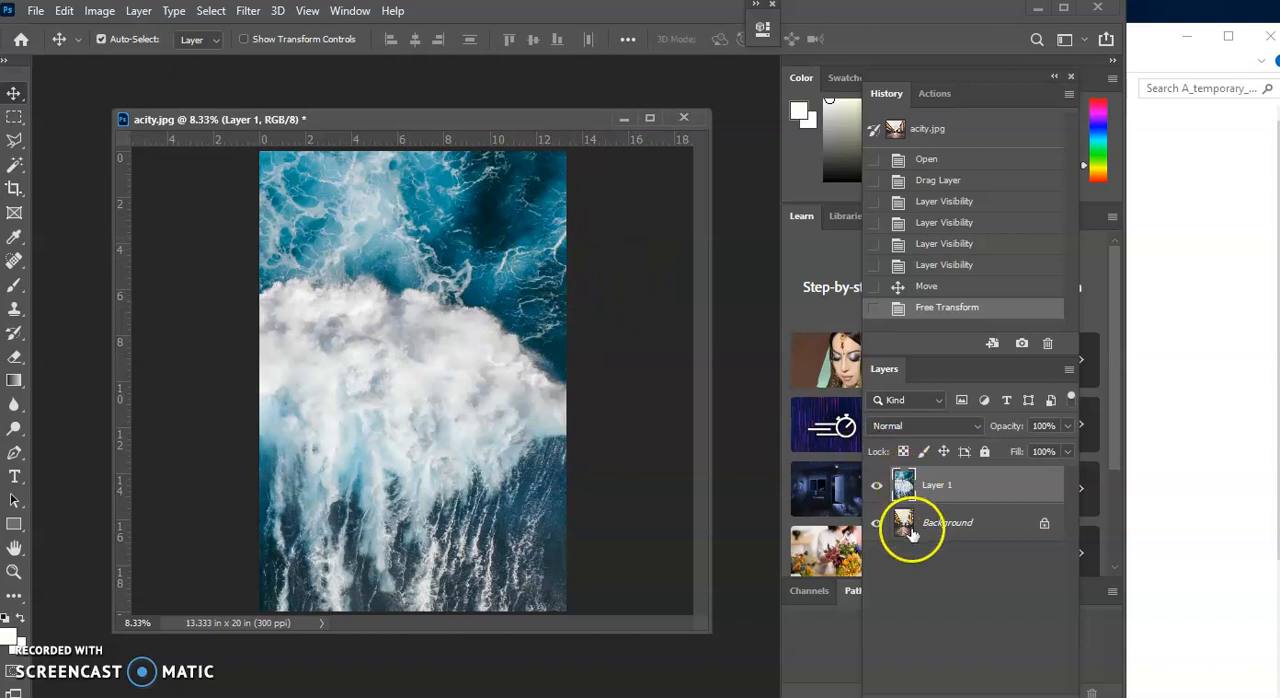
Place the Layers panel beside the canvas and set Layer 1's blend mode to Multiply
left_click_drag(884, 369, 601, 224)
left_click(624, 220)
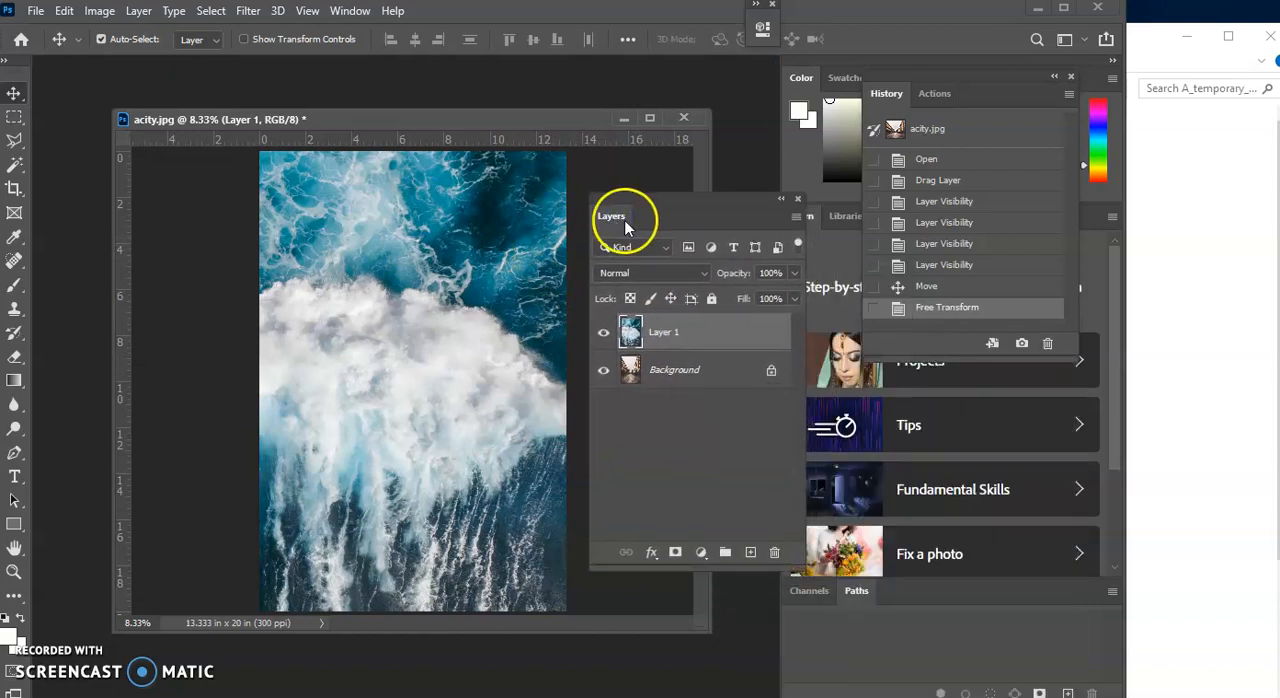
left_click(358, 14)
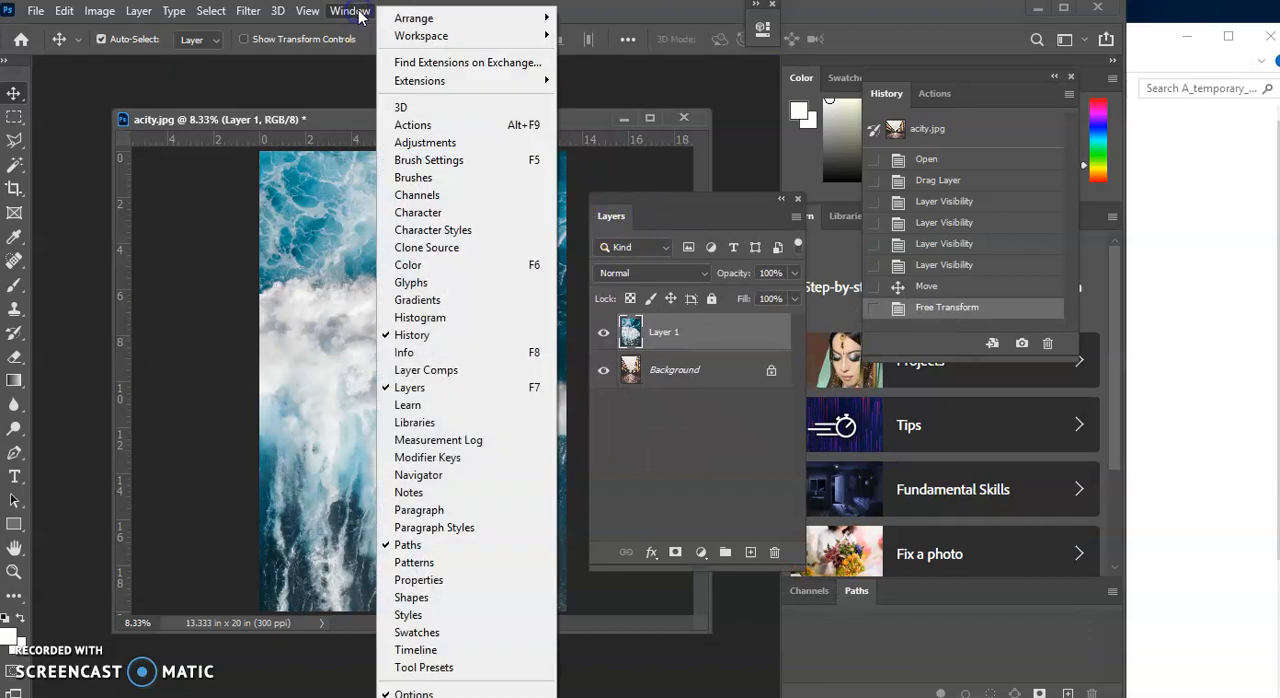
left_click(470, 390)
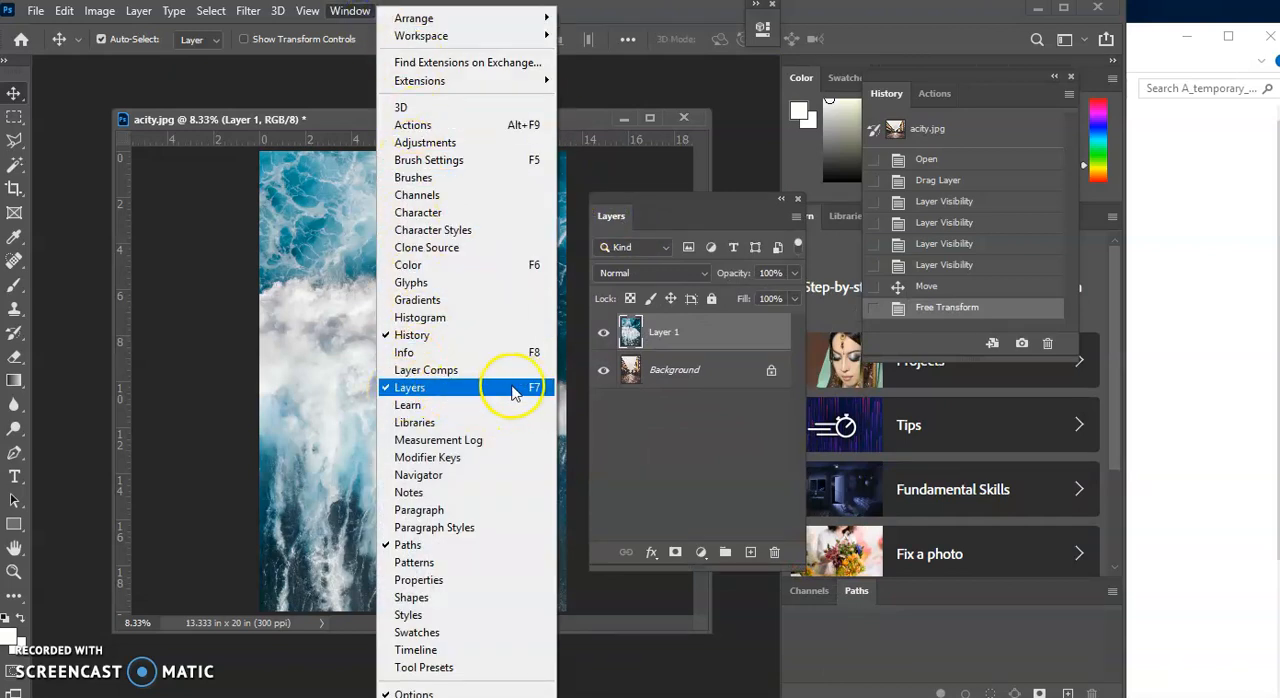
left_click(656, 420)
left_click(634, 332)
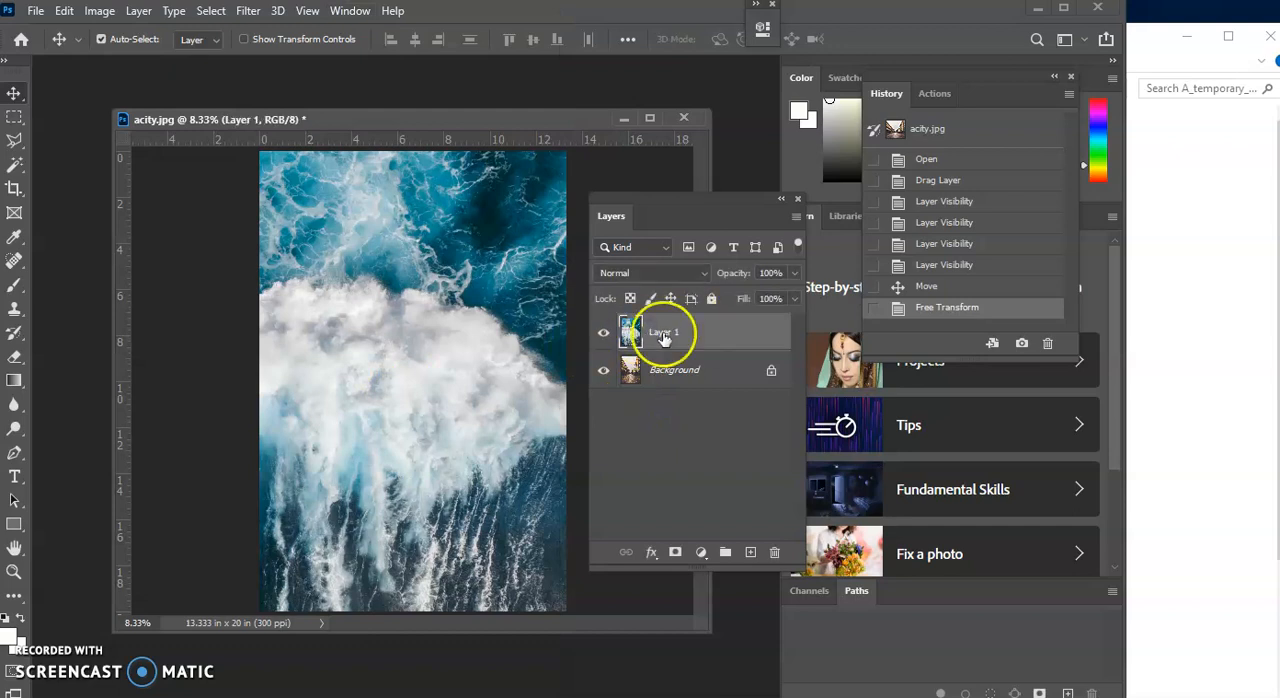
left_click(703, 273)
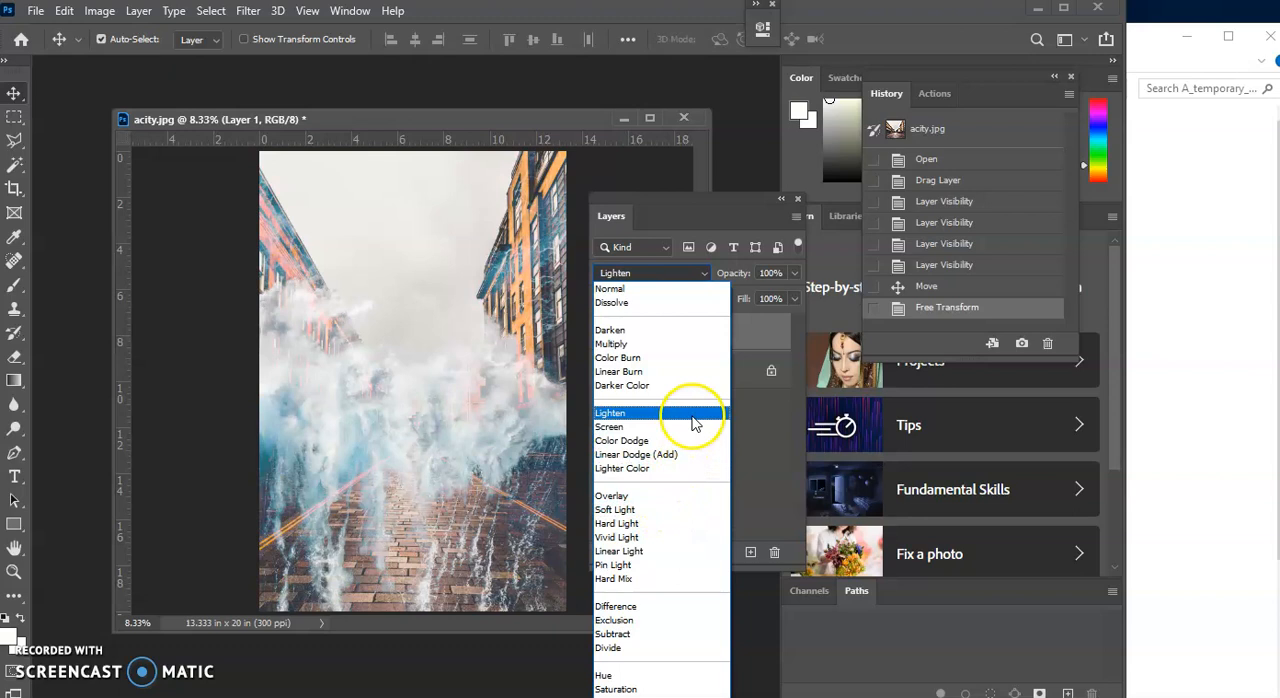
left_click(705, 350)
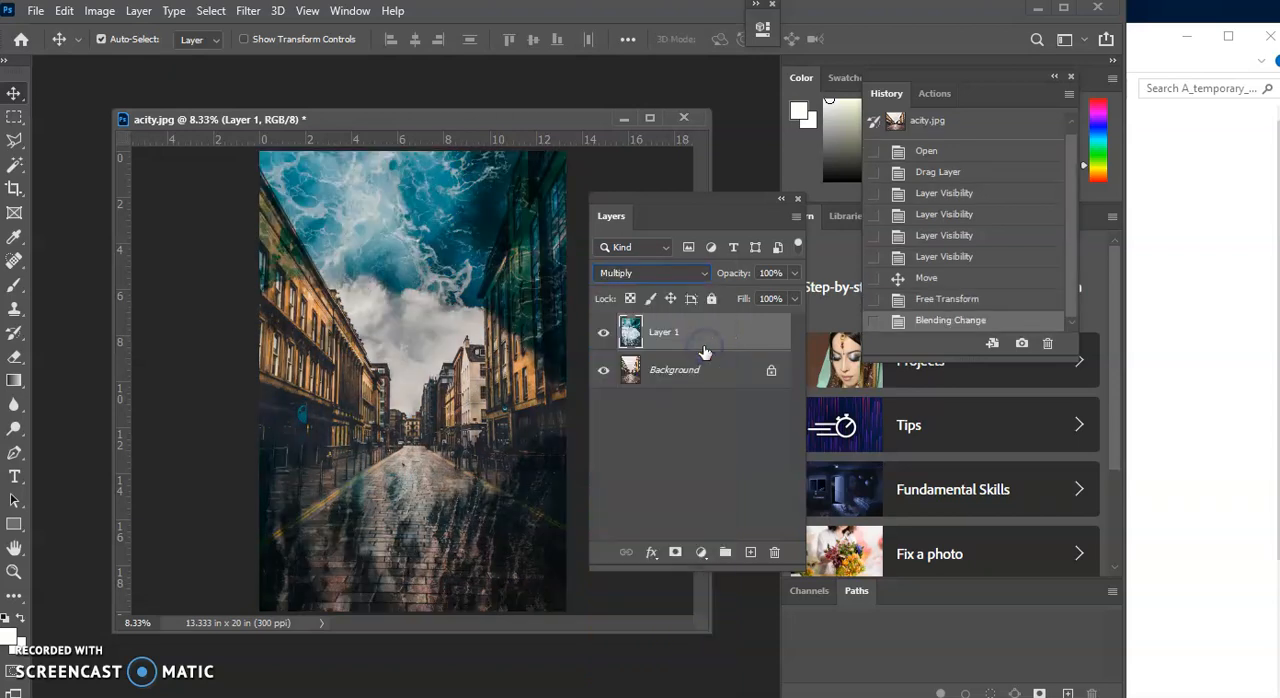
Shift the ocean layer to the right with Free Transform to about X 1062 px, Y 3006 px
left_click(64, 11)
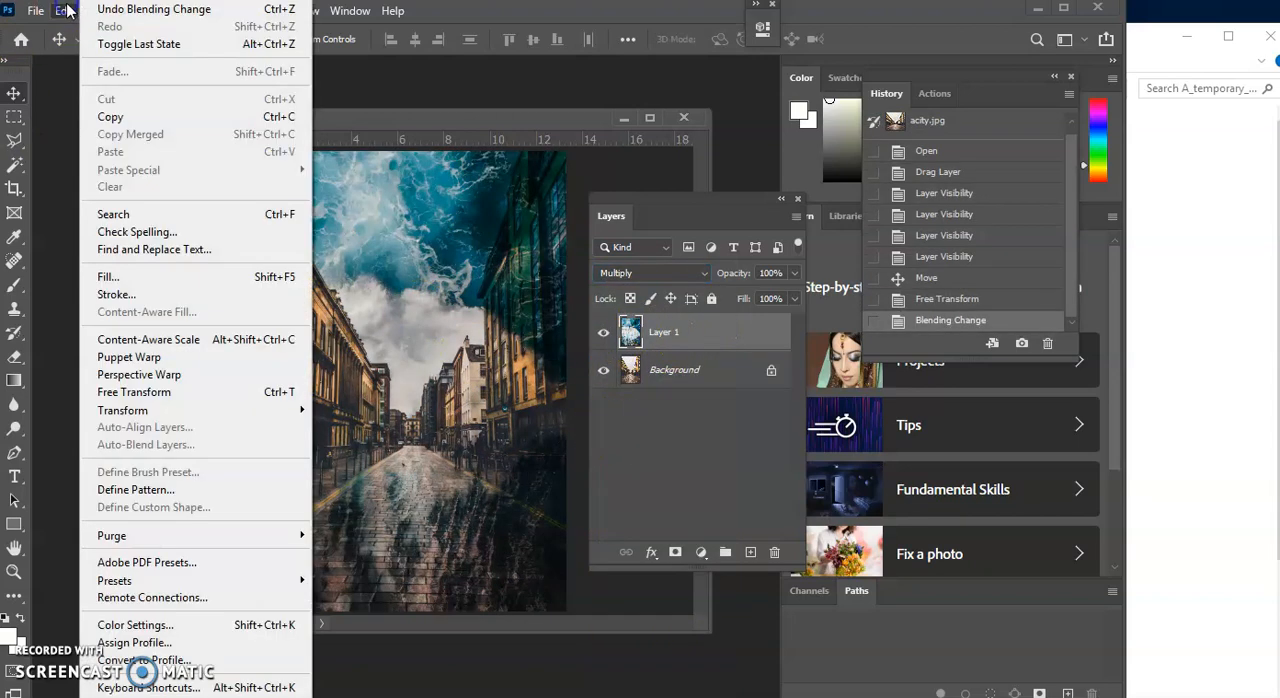
left_click(105, 393)
left_click_drag(334, 383, 503, 385)
left_click_drag(703, 193, 770, 190)
left_click_drag(316, 305, 291, 320)
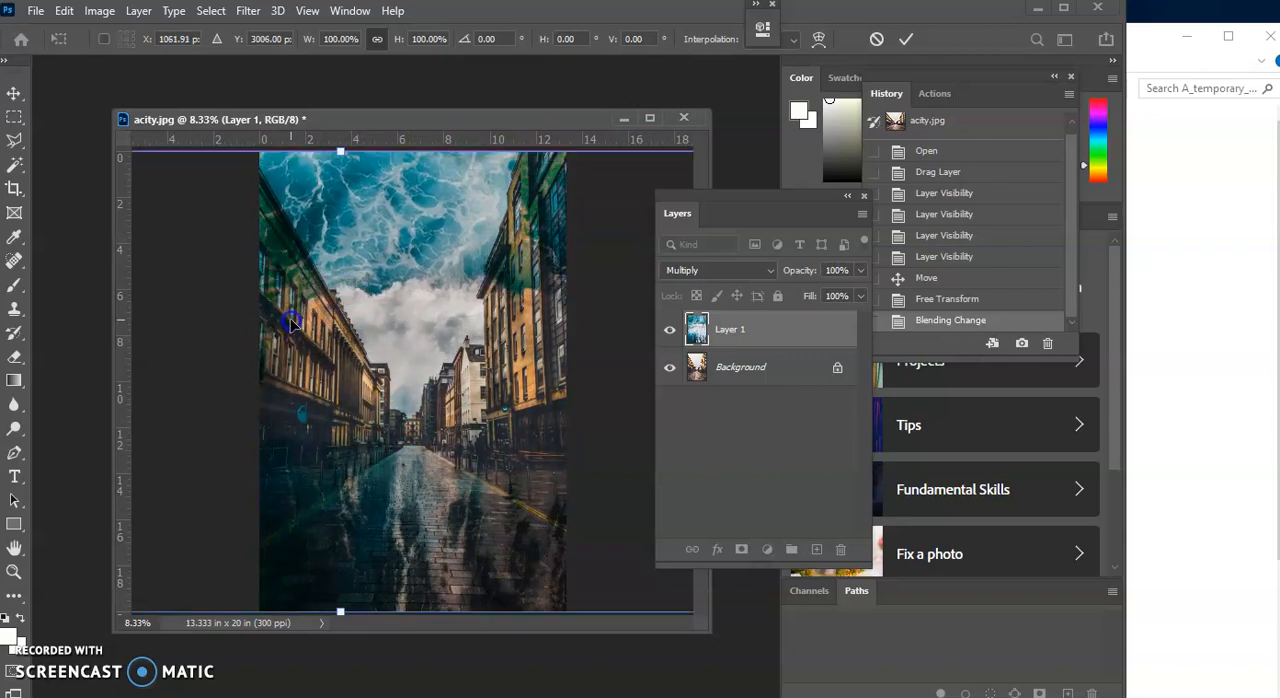
key("Return")
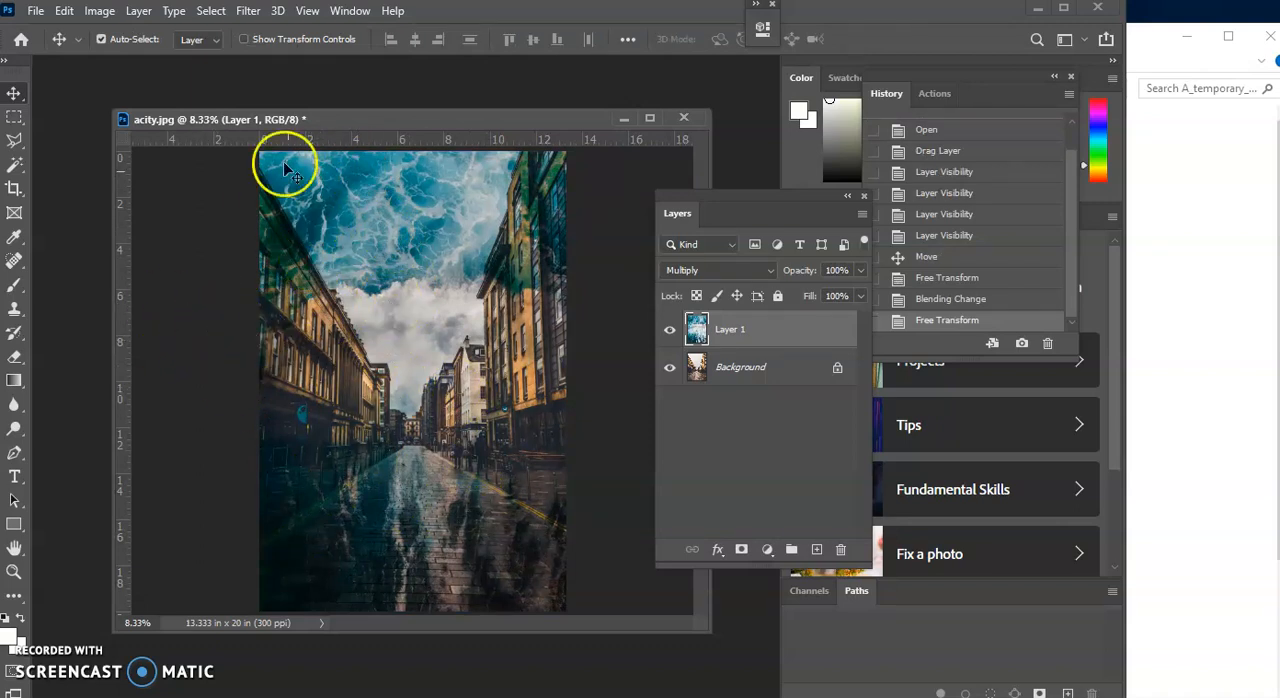
Darken Layer 1's midtones with a Levels adjustment, setting the midtone input level to 0.61
left_click(104, 11)
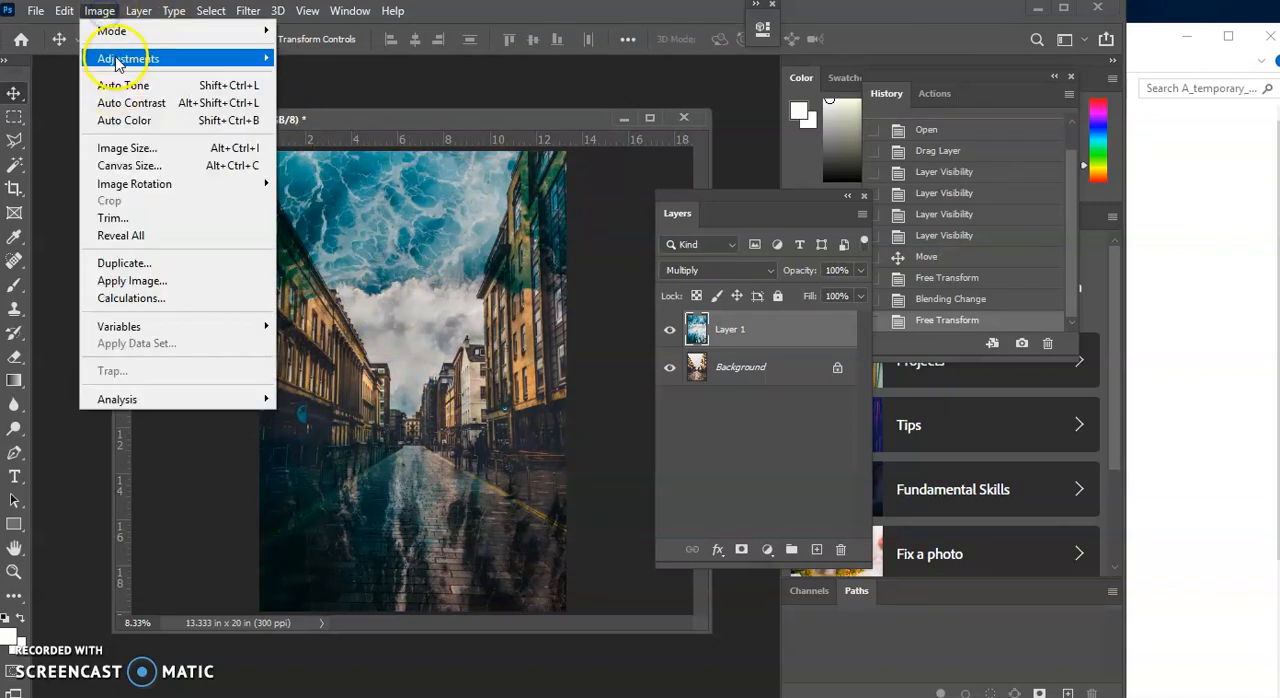
mouse_move(118, 58)
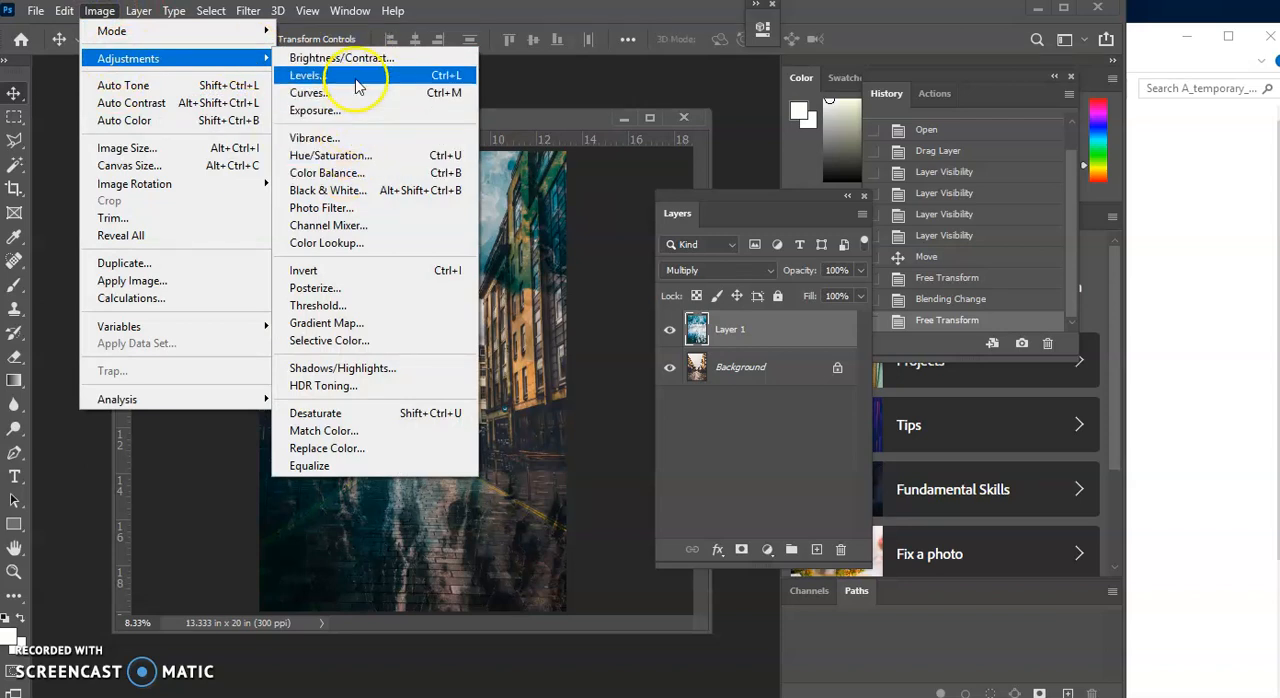
left_click(430, 76)
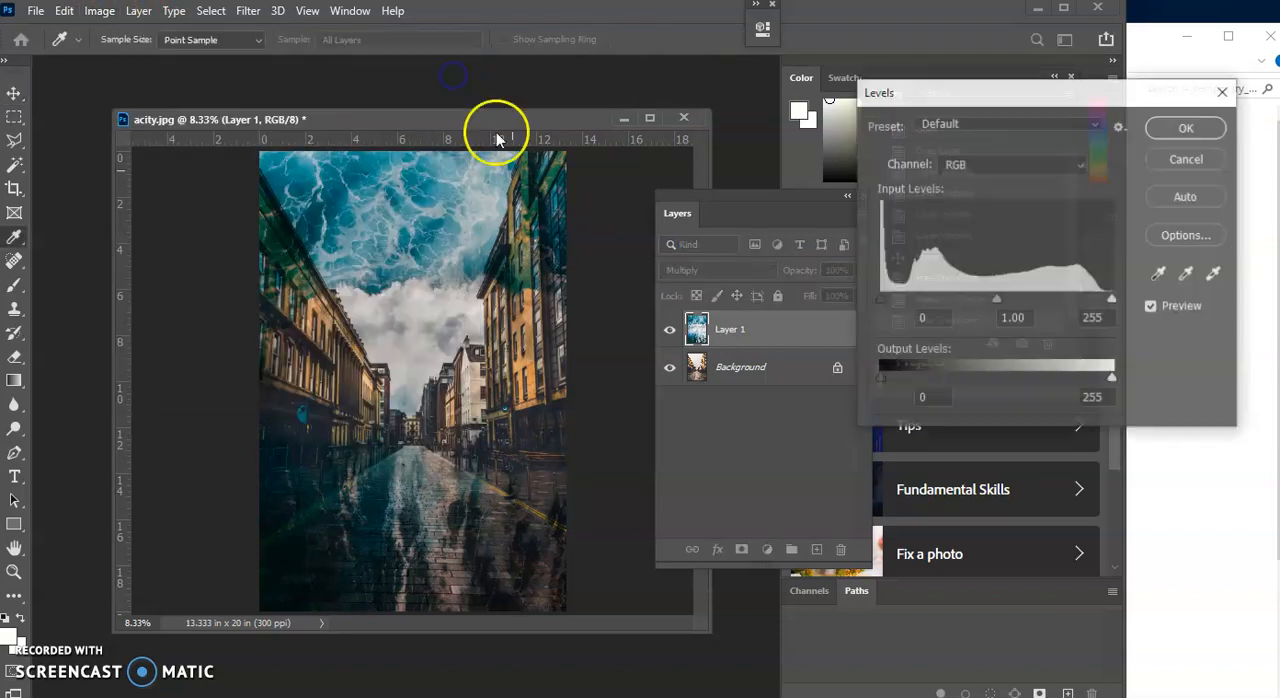
left_click_drag(995, 298, 1032, 288)
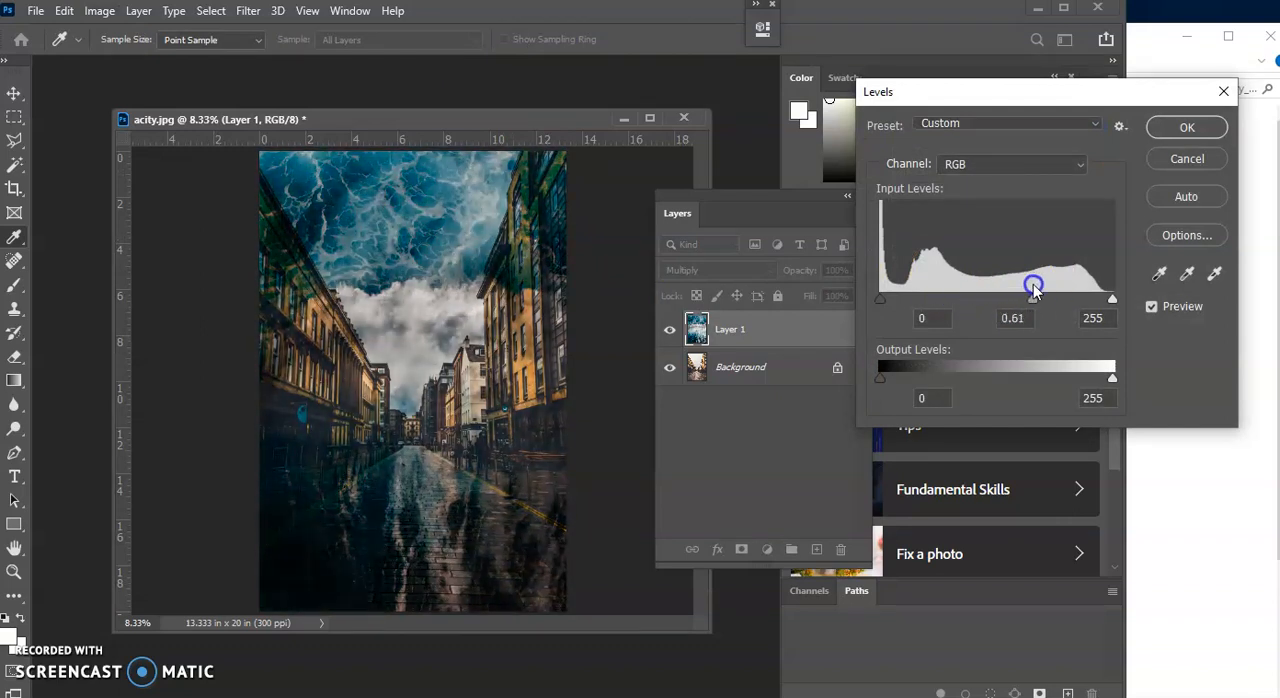
left_click(1152, 127)
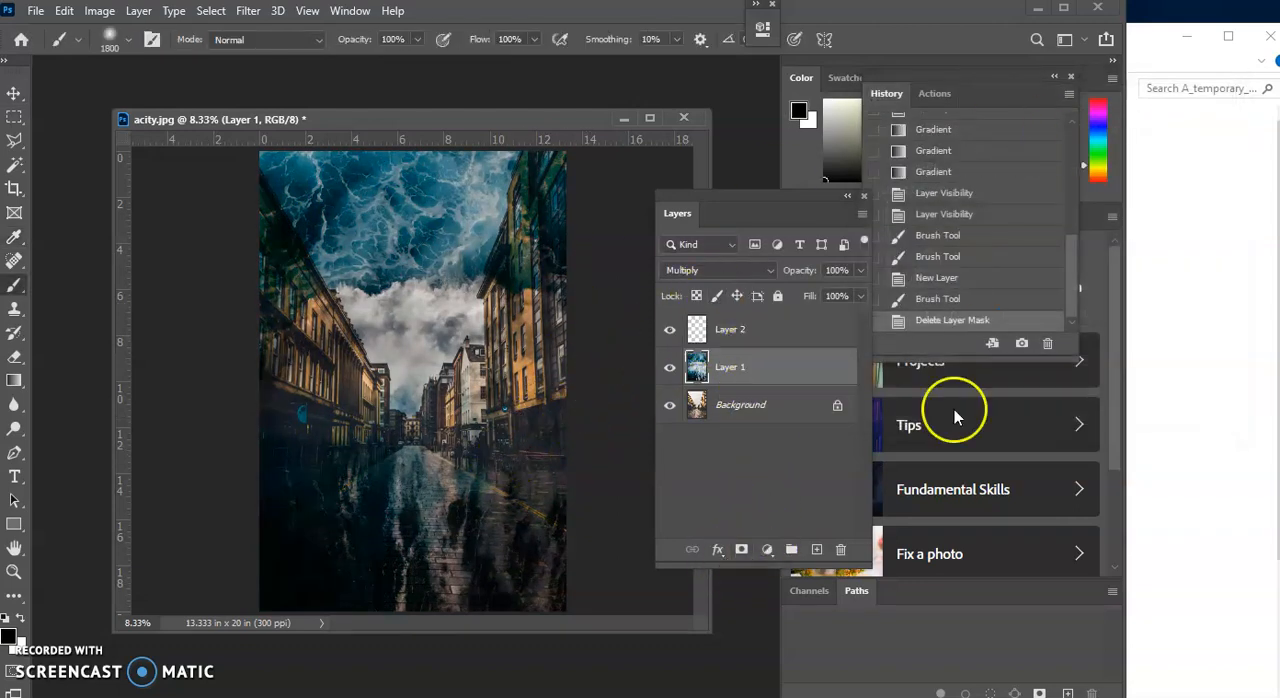
Add a layer mask to Layer 1 and paint black over the lower street with the 1800 px brush to hide the ocean there
left_click(817, 550)
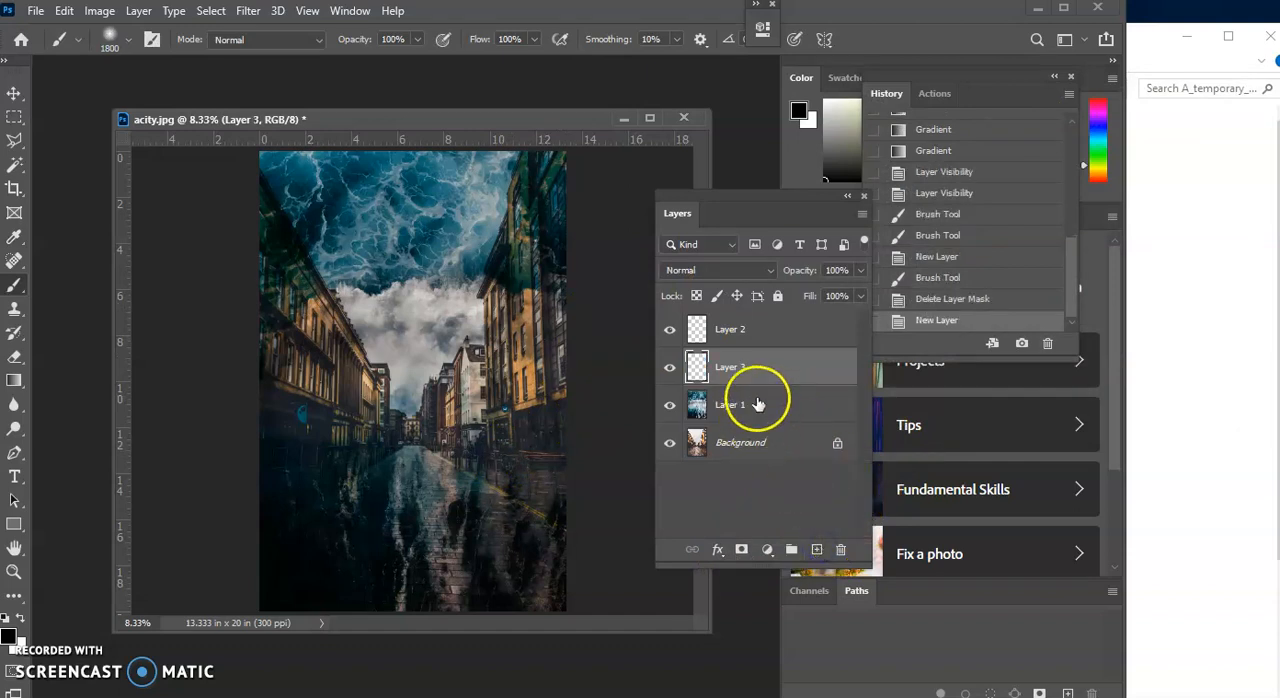
key("ctrl+z")
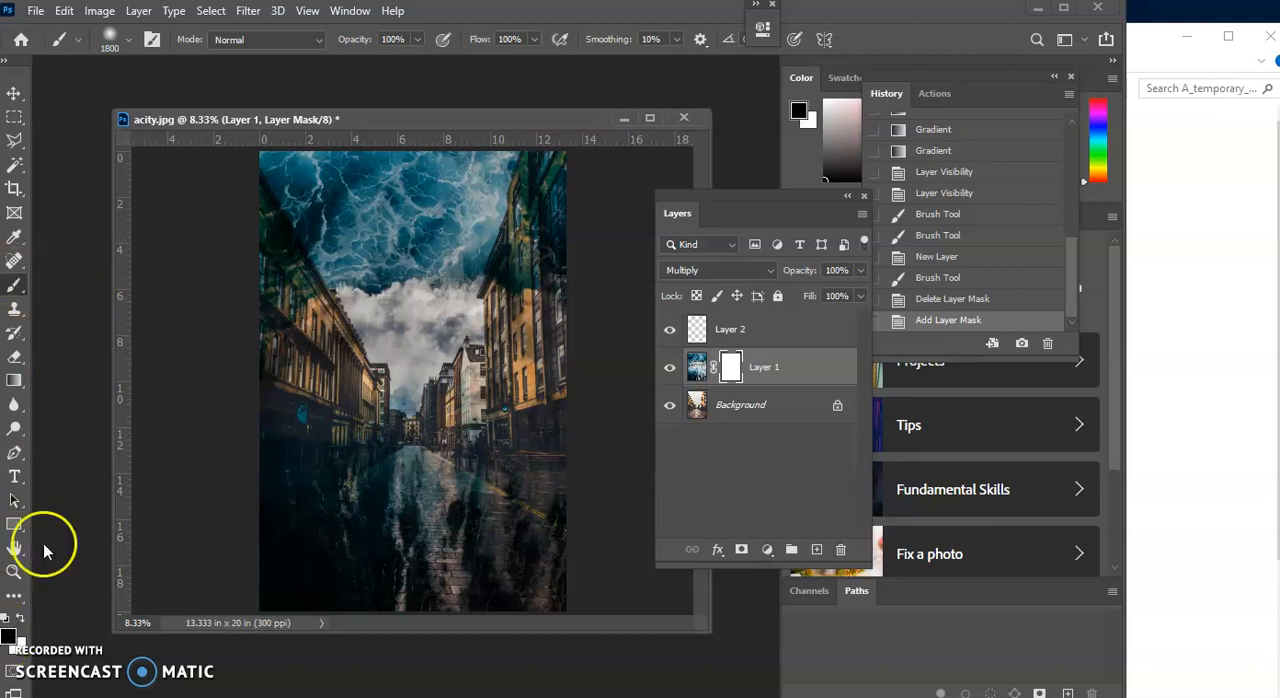
mouse_move(236, 560)
left_mouse_down()
mouse_move(246, 572)
mouse_move(617, 593)
mouse_move(257, 514)
mouse_move(614, 500)
mouse_move(337, 491)
mouse_move(548, 488)
left_mouse_up()
Disable the layer mask on Layer 1
right_click(730, 368)
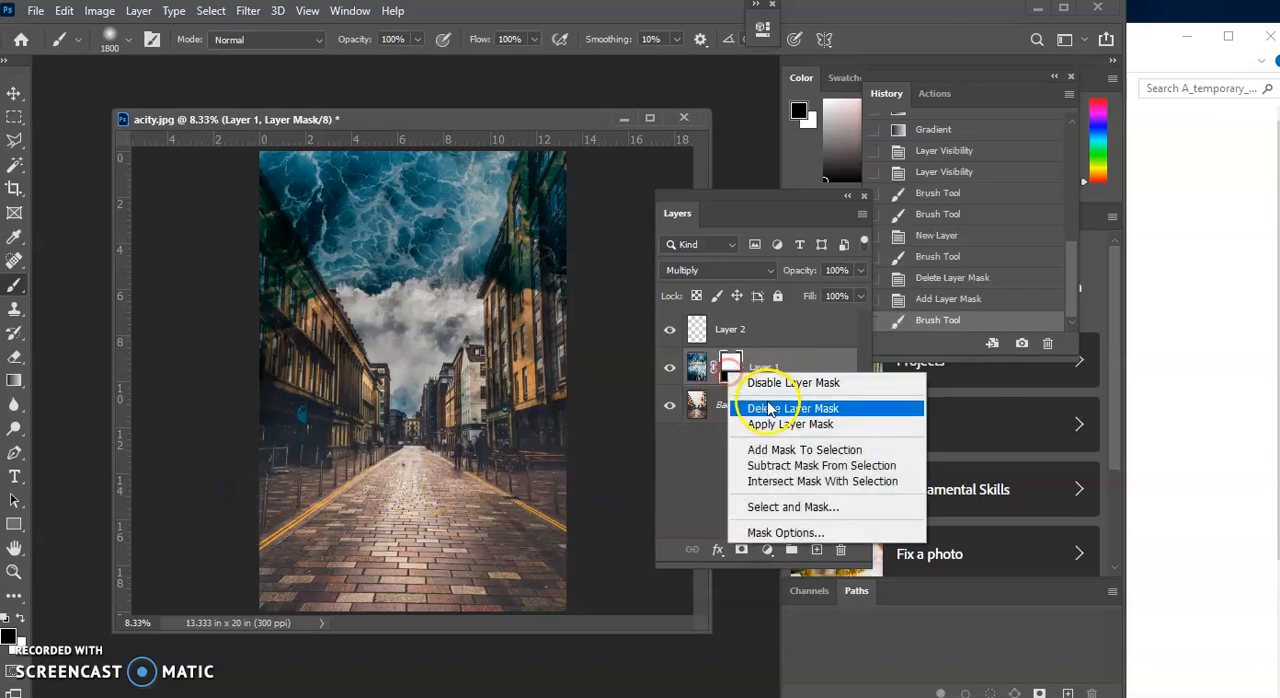
left_click(782, 384)
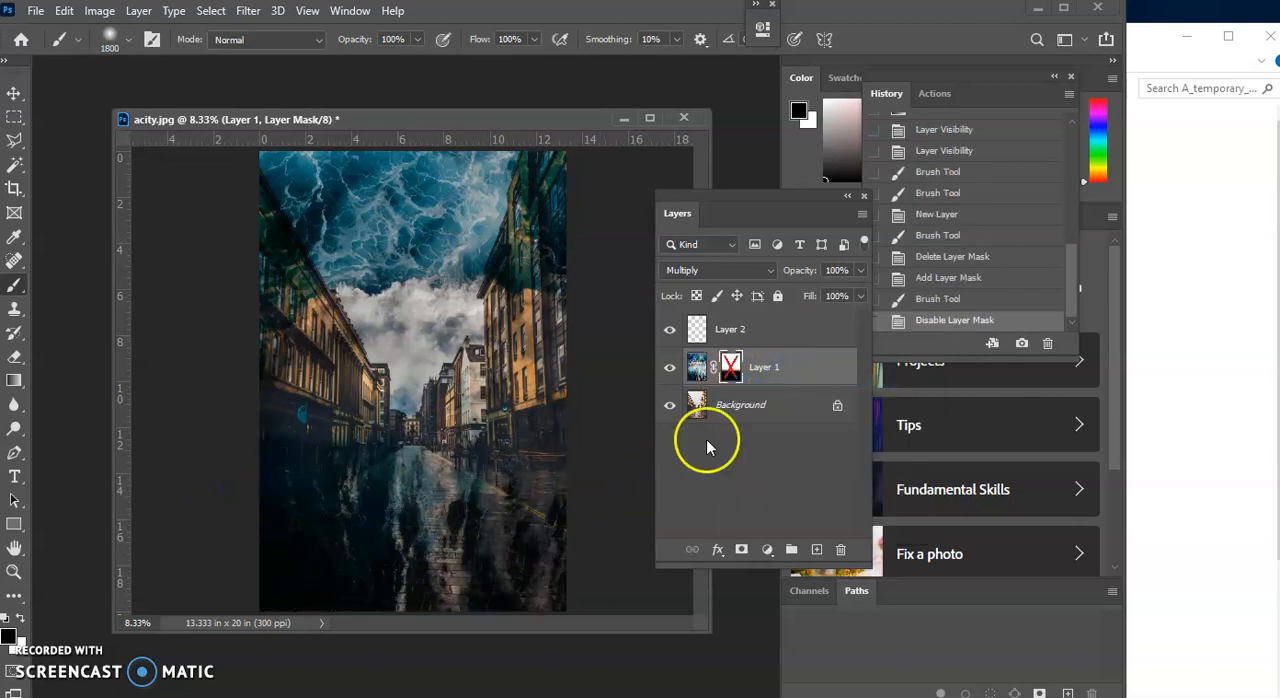
Enable Layer 1's layer mask, disable it once more to compare the effect, and leave it enabled
right_click(730, 368)
left_click(742, 377)
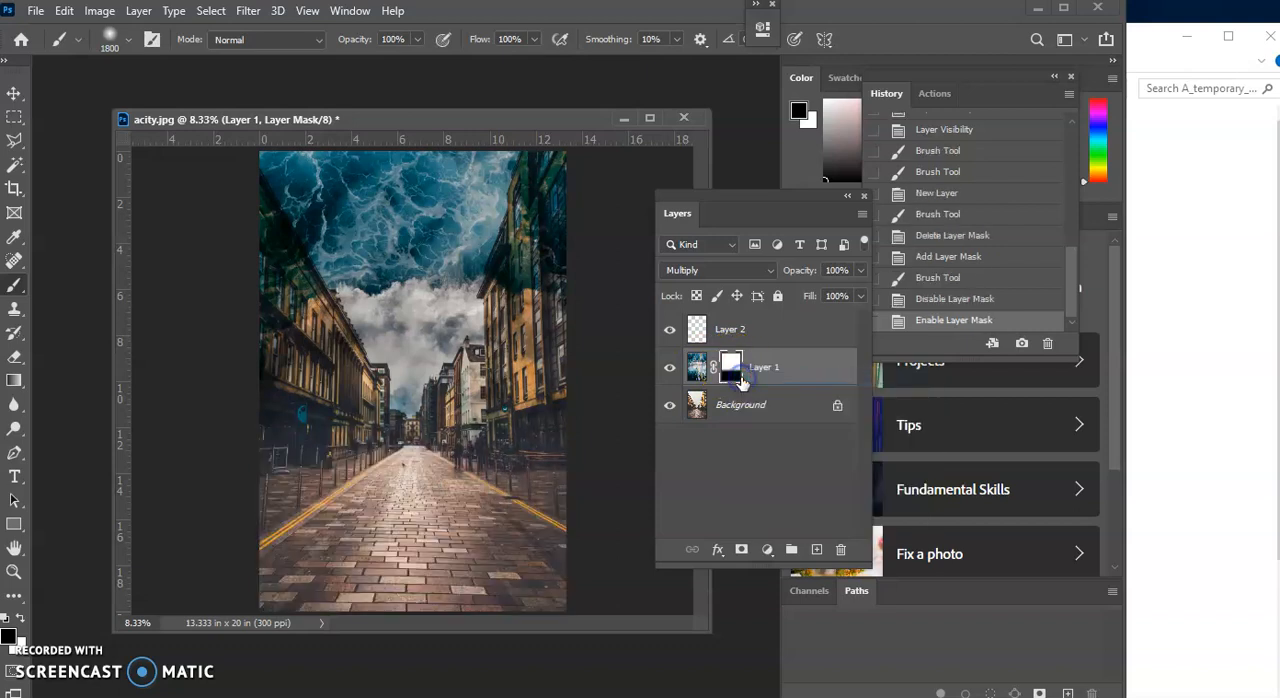
right_click(735, 370)
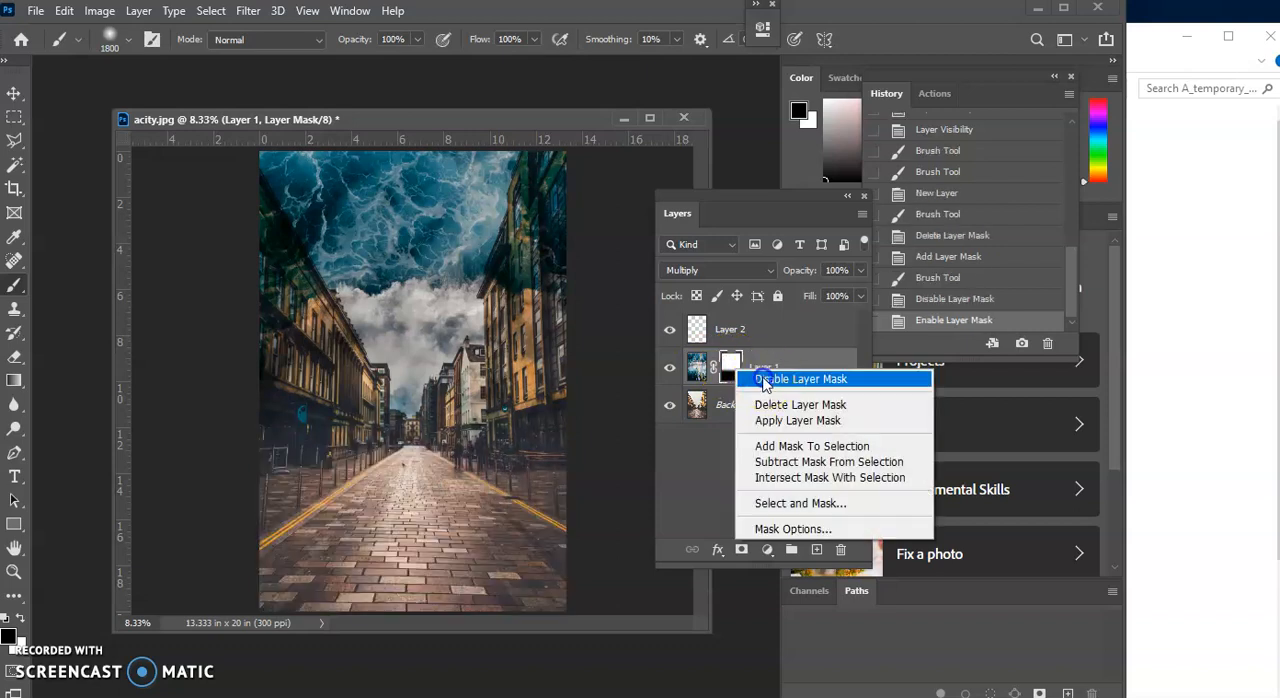
left_click(763, 379)
right_click(734, 376)
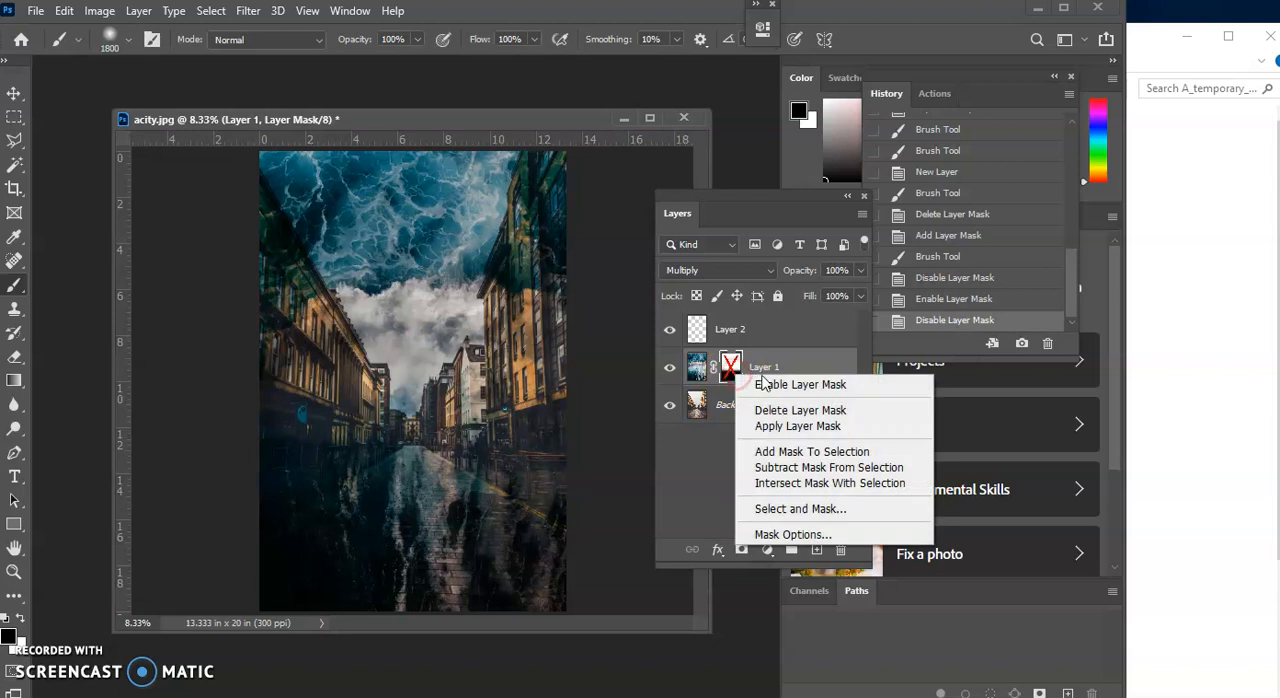
left_click(762, 377)
Start saving a copy of the blended image on the computer, choosing JPEG as the file format
left_click(36, 11)
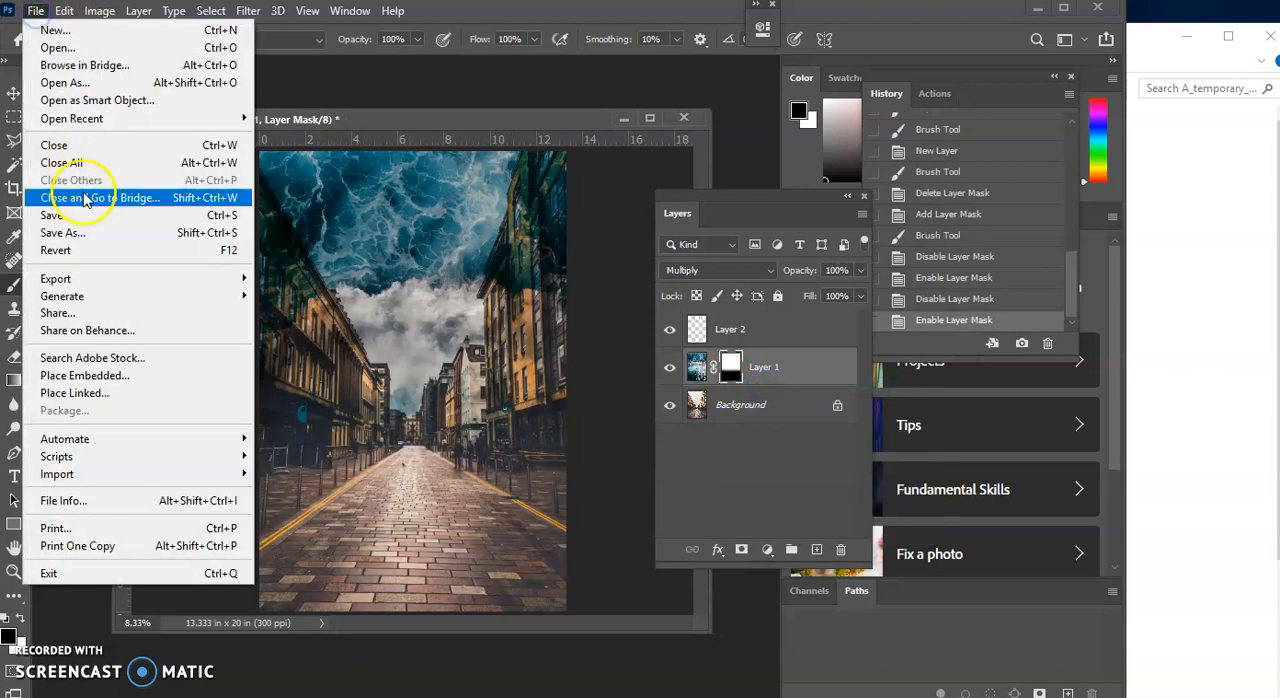
left_click(72, 232)
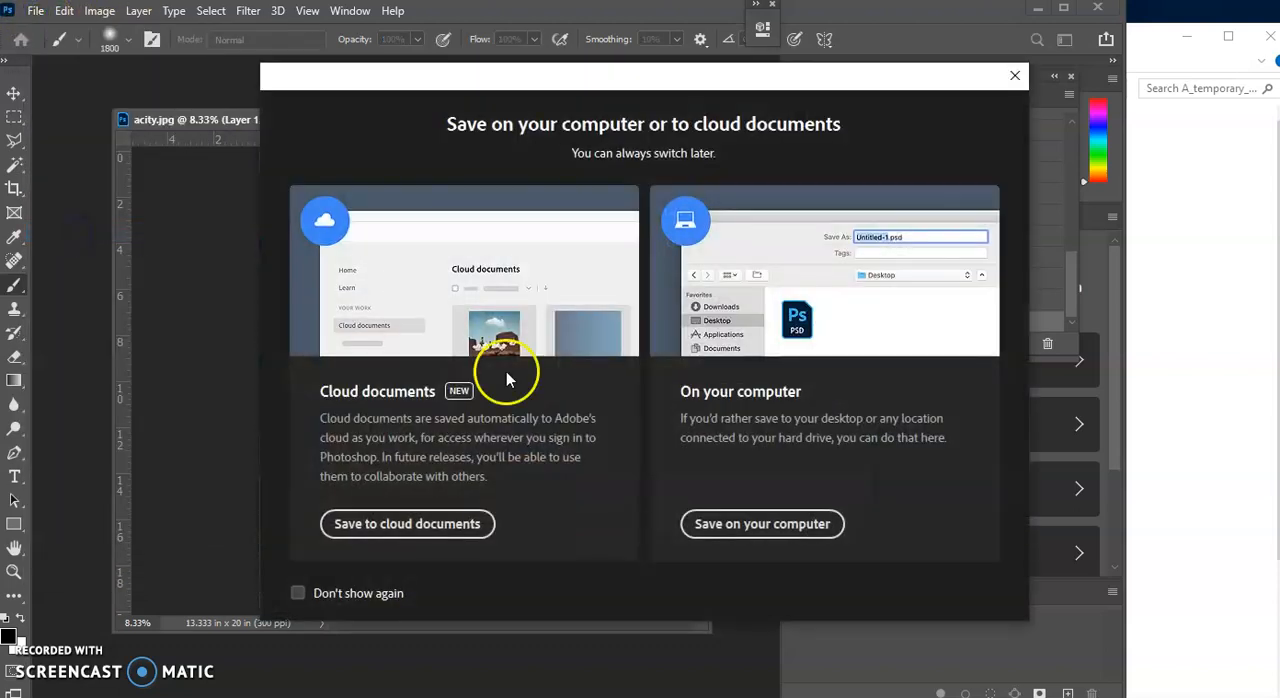
left_click(786, 526)
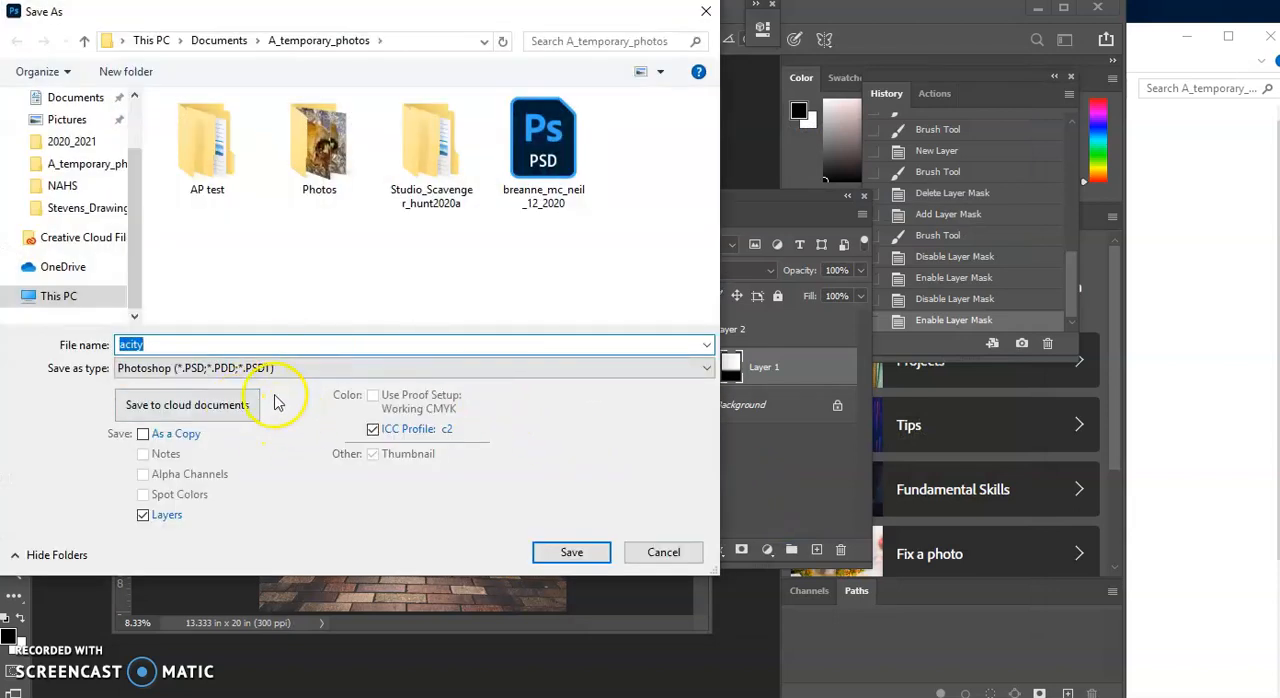
left_click(525, 370)
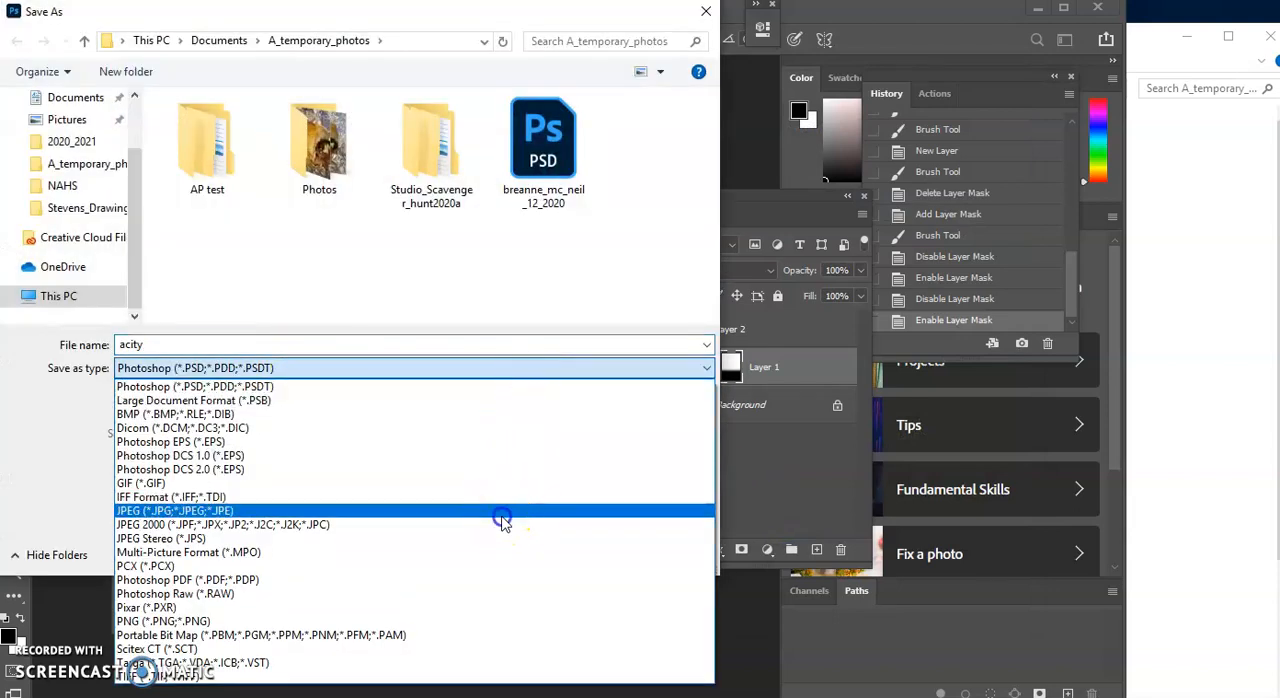
left_click(502, 514)
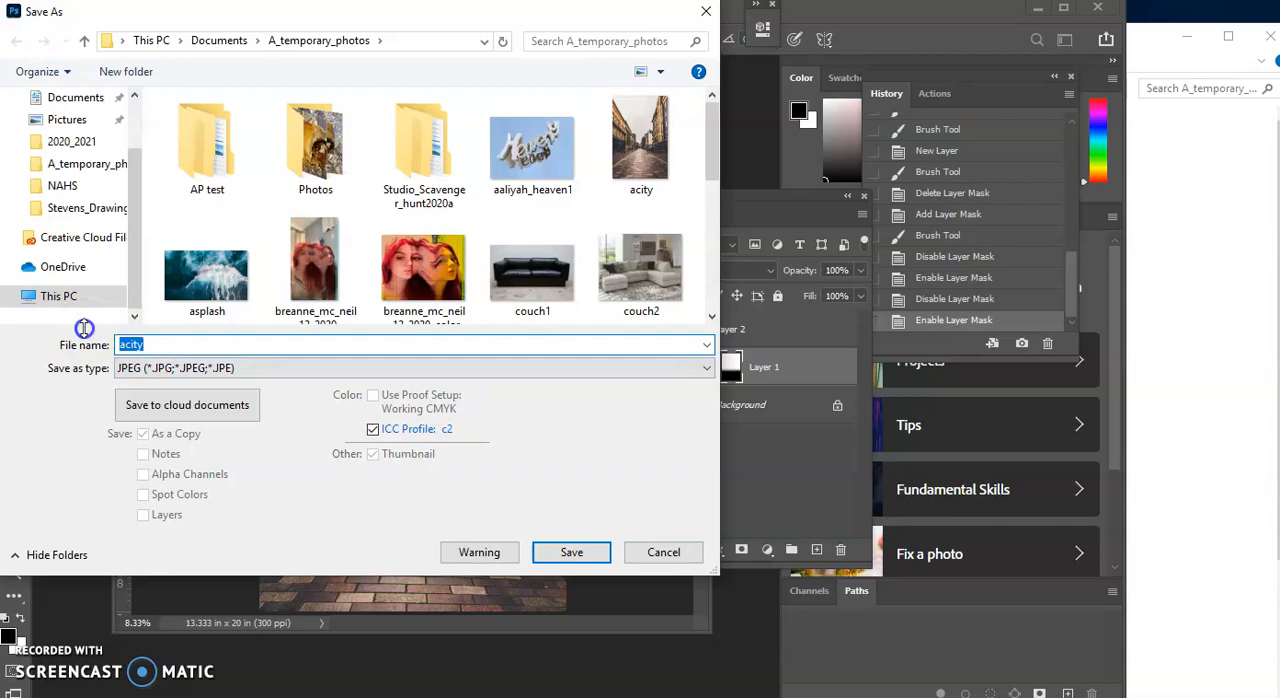
Name the JPEG with the author's surname followed by "_double_exposure3" and save it in A_temporary_photos with the offered JPEG options
type("Stevens_dou")
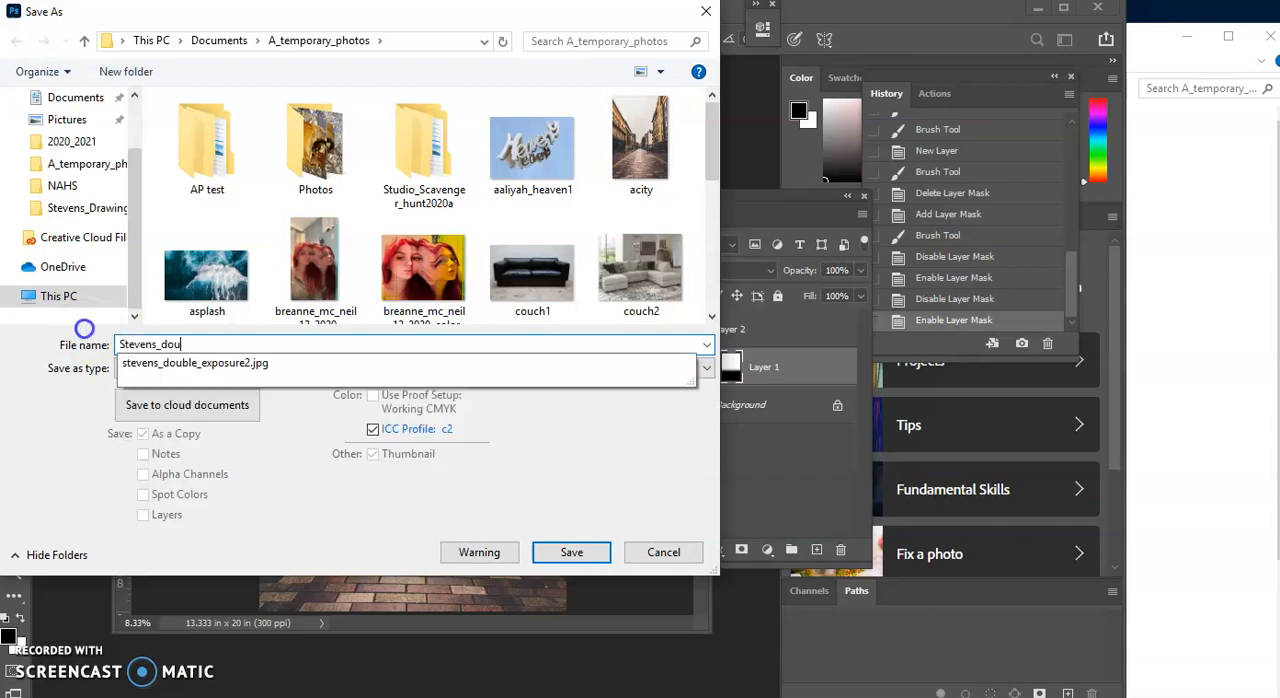
type("ble_exposure3")
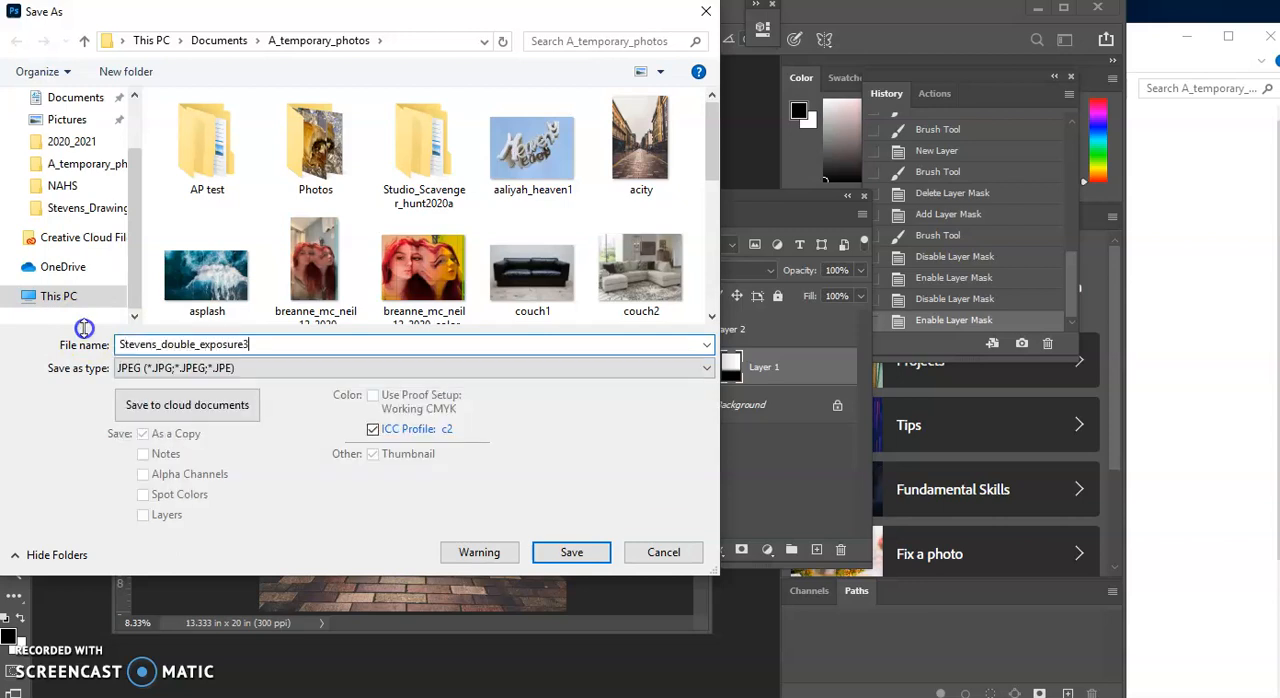
left_click(568, 552)
left_click(737, 143)
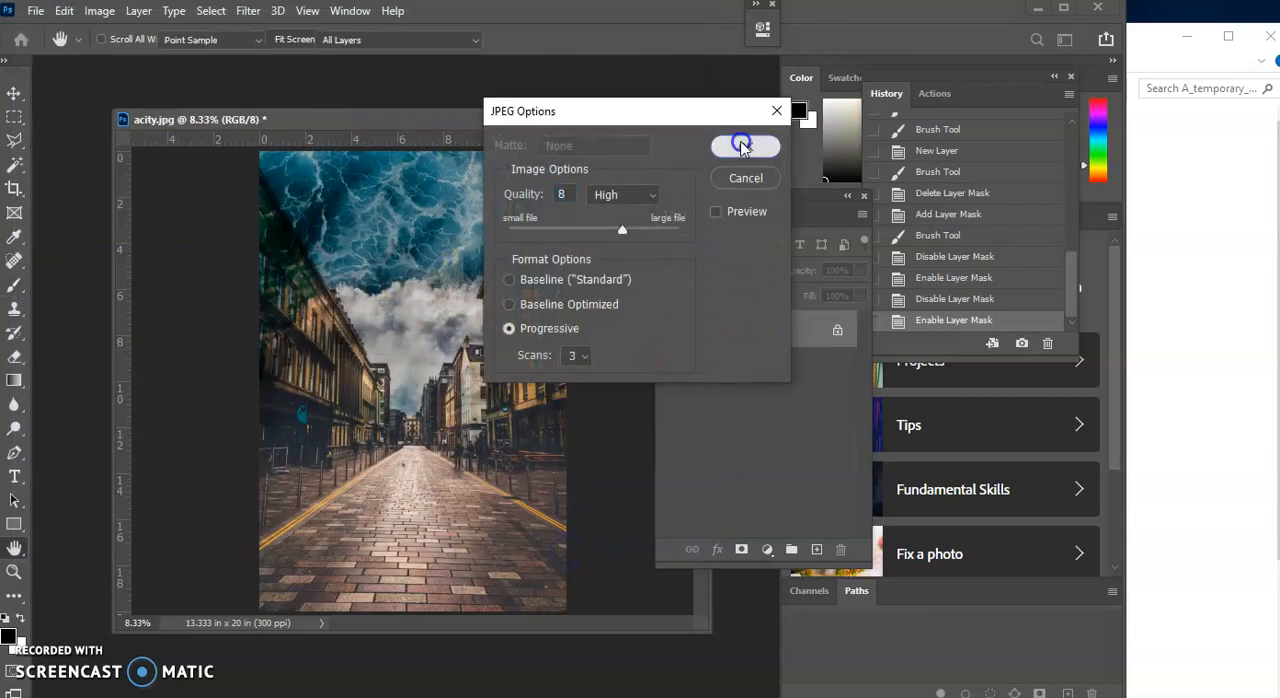